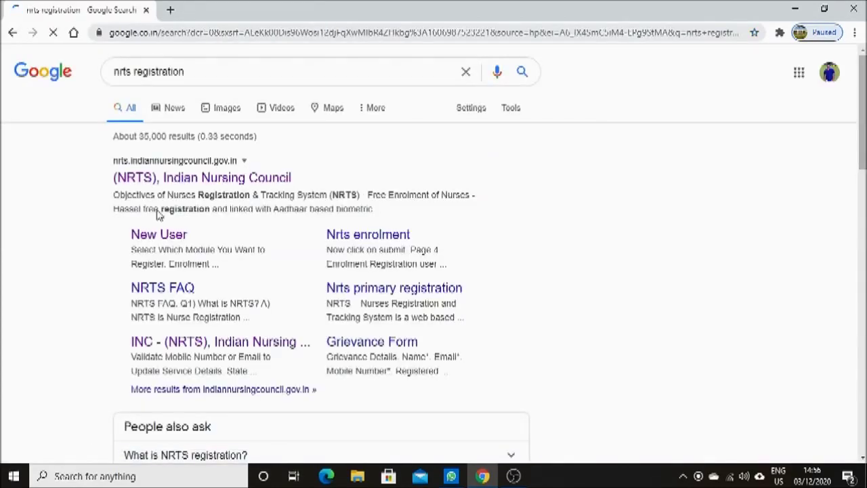
# - Open the '(NRTS), Indian Nursing Council' search result and scroll through the login page
pyautogui.click(284, 180)
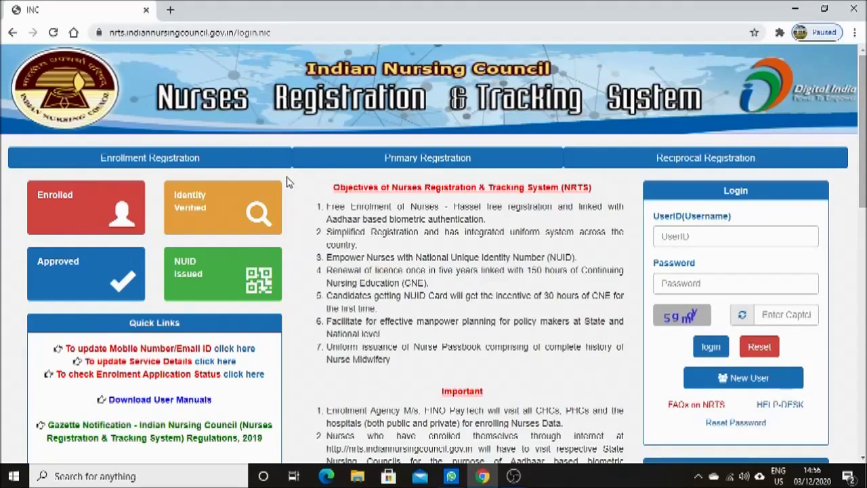
pyautogui.scroll(-1, 812, 350)
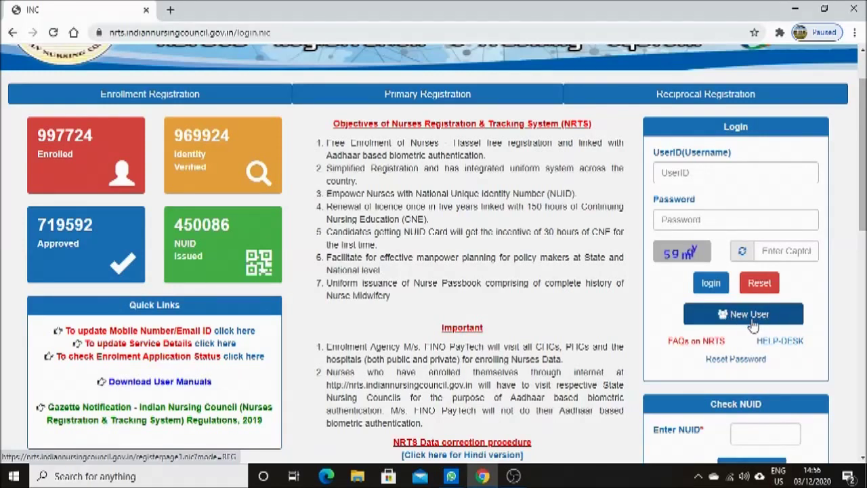
# - Start a New User registration and choose the Enrolment Registration module
pyautogui.click(752, 324)
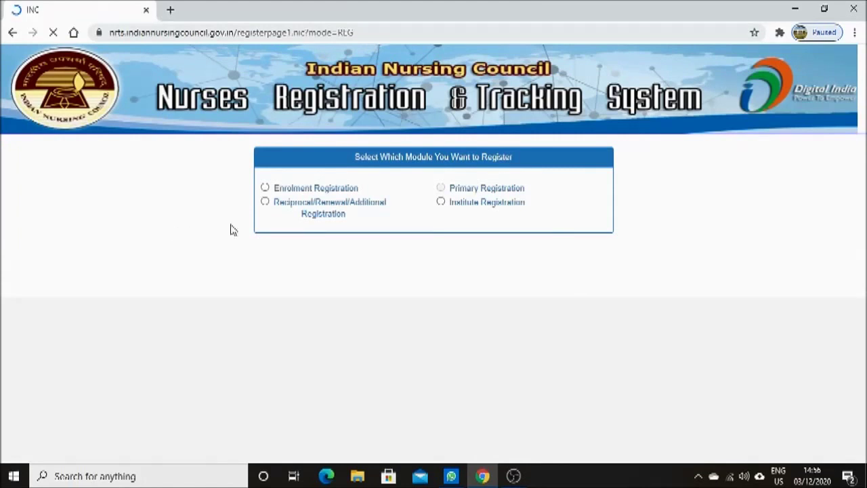
pyautogui.moveTo(376, 187); pyautogui.dragTo(248, 191)
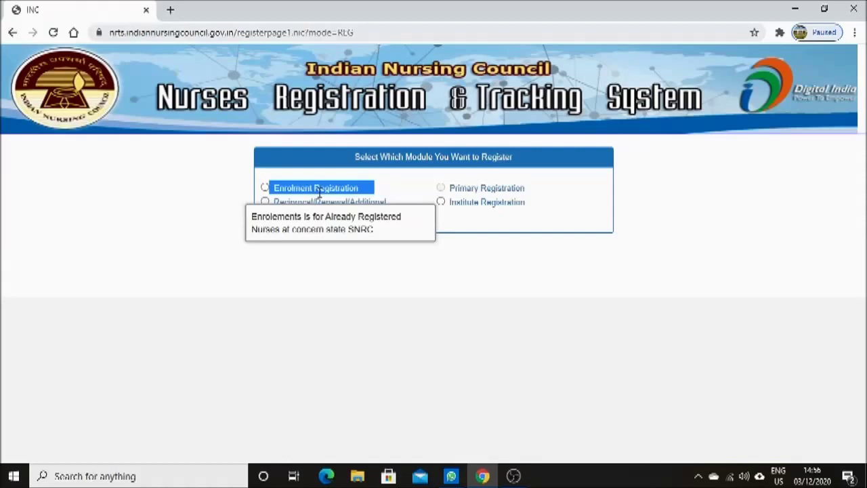
pyautogui.click(264, 188)
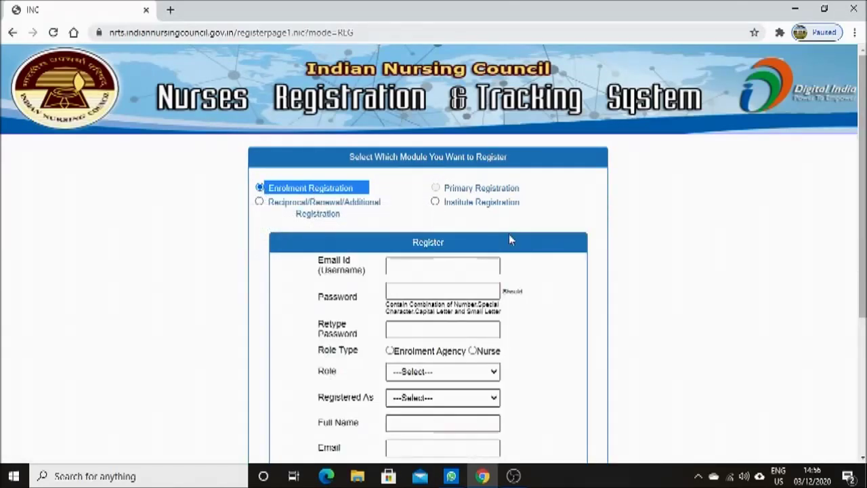
# - Enter the login email and the password twice, and choose the Nurse role type
pyautogui.scroll(-2, 509, 233)
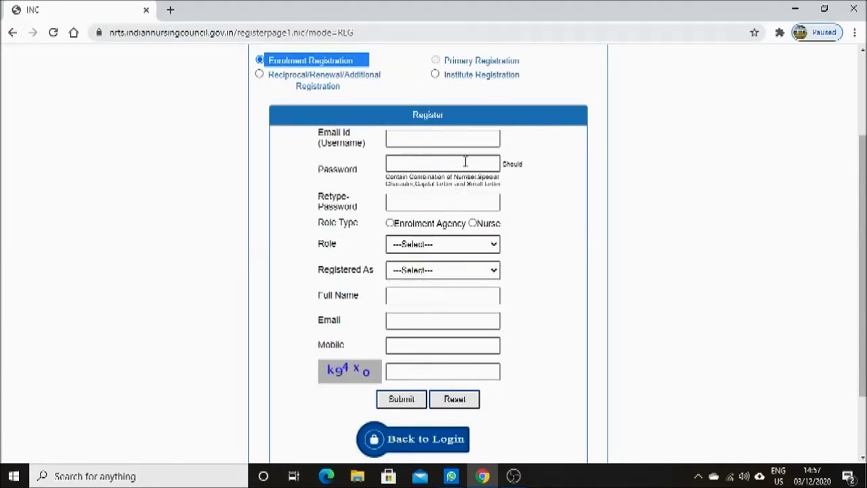
pyautogui.click(454, 138)
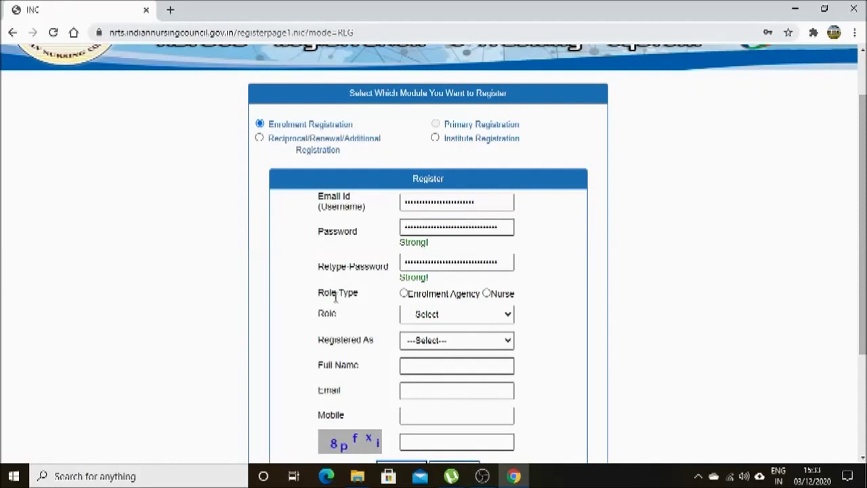
pyautogui.moveTo(304, 297); pyautogui.dragTo(375, 294)
pyautogui.click(486, 293)
pyautogui.scroll(-1, 508, 290)
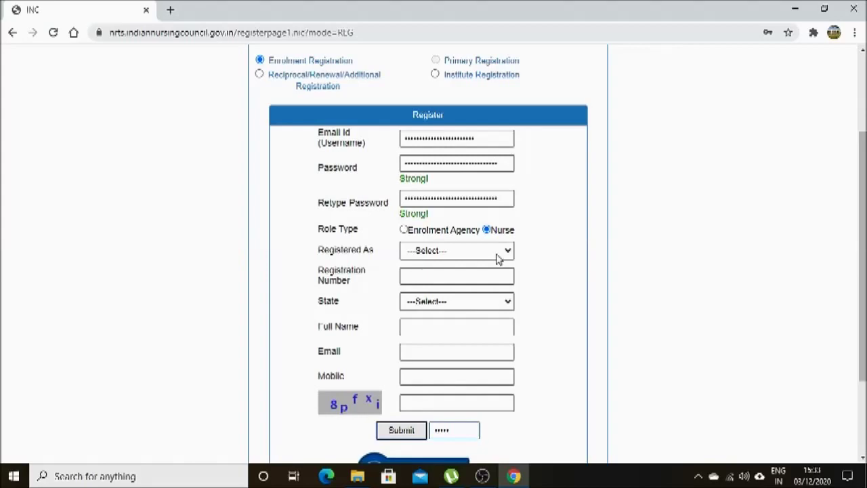
pyautogui.scroll(1, 501, 271)
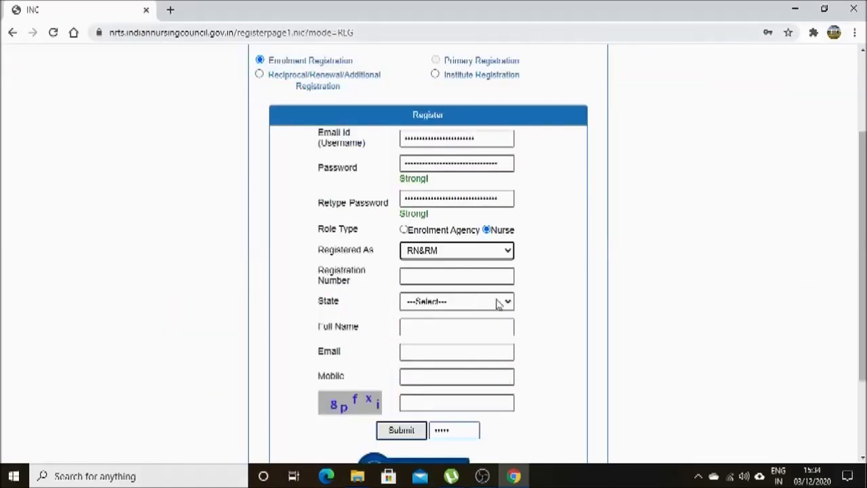
# - Type the nurse's RN registration number, removing a stray character
pyautogui.click(471, 278)
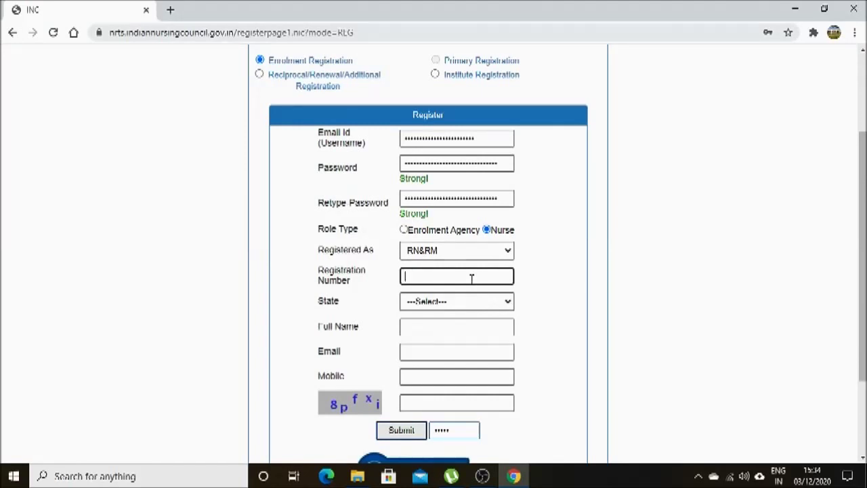
pyautogui.write('4')
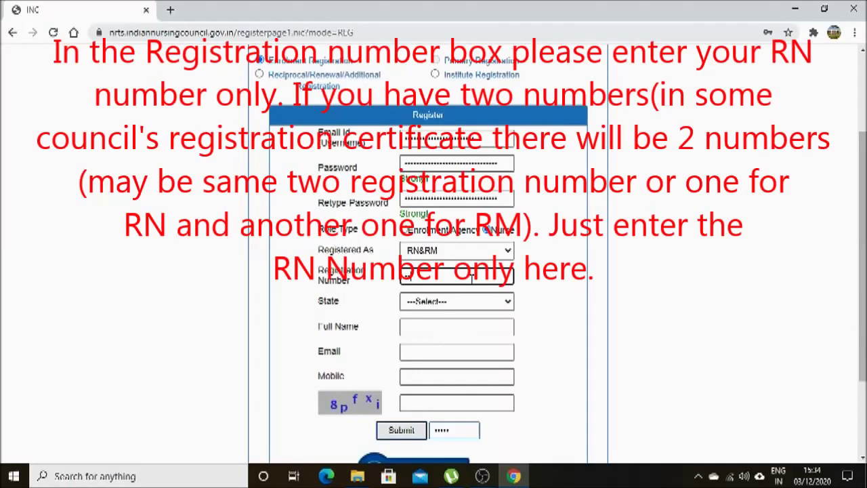
pyautogui.press('BackSpace')
pyautogui.write('---')
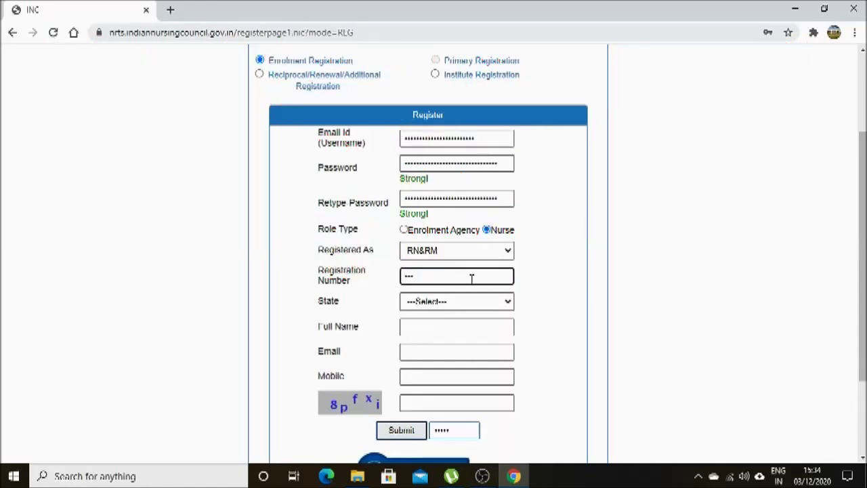
pyautogui.write('-----')
pyautogui.click(456, 302)
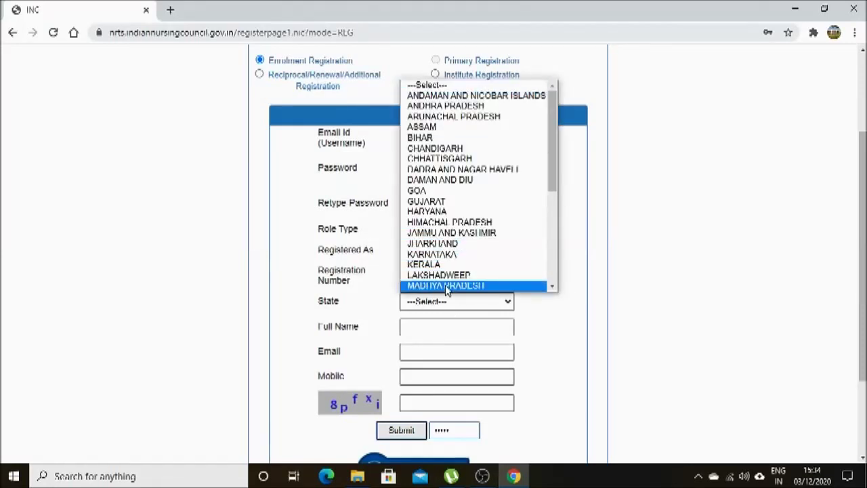
# - Set State to MADHYA PRADESH and enter the nurse's full name
pyautogui.click(447, 286)
pyautogui.scroll(-1, 427, 298)
pyautogui.click(435, 260)
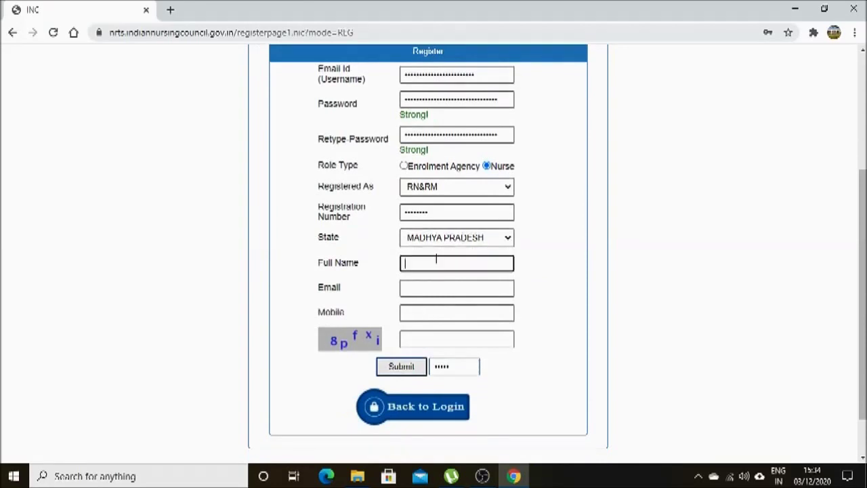
pyautogui.click(437, 280)
# - Fill in the contact's email address, mobile number and the captcha text
pyautogui.click(424, 289)
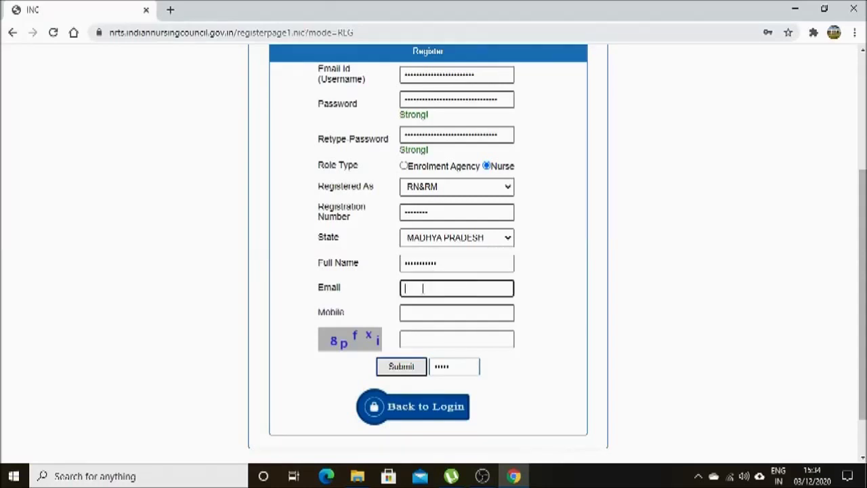
pyautogui.click(433, 314)
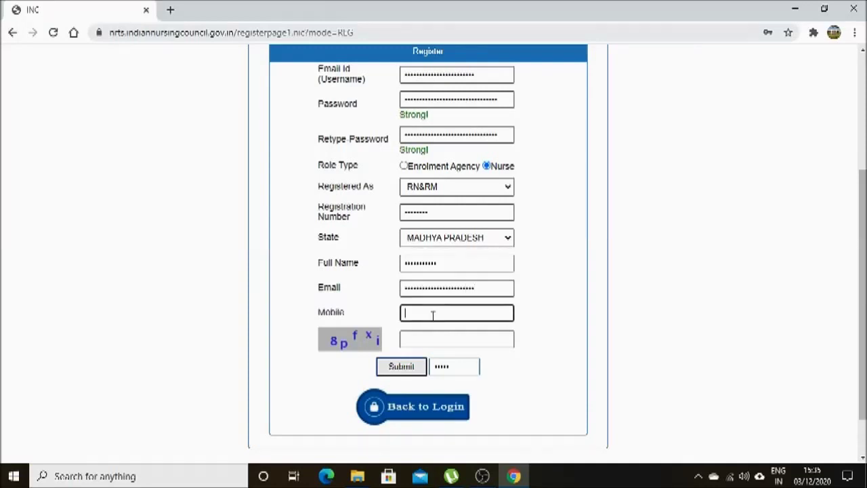
pyautogui.write('98765432')
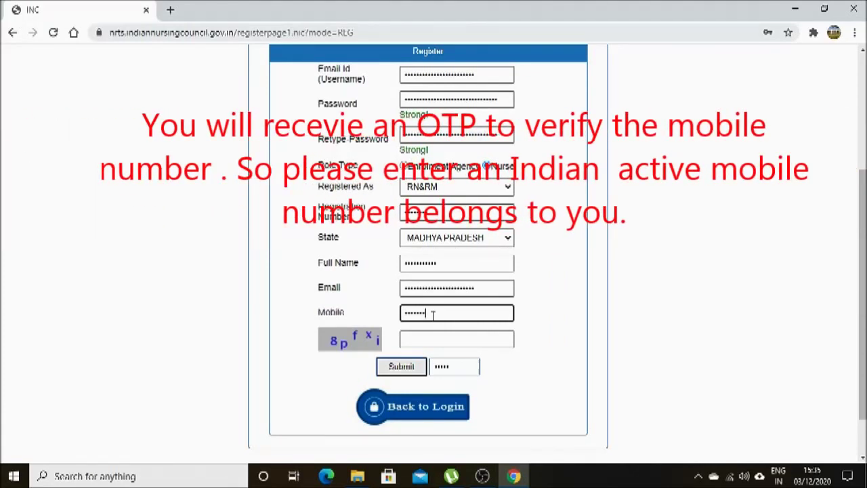
pyautogui.write('10')
pyautogui.click(443, 340)
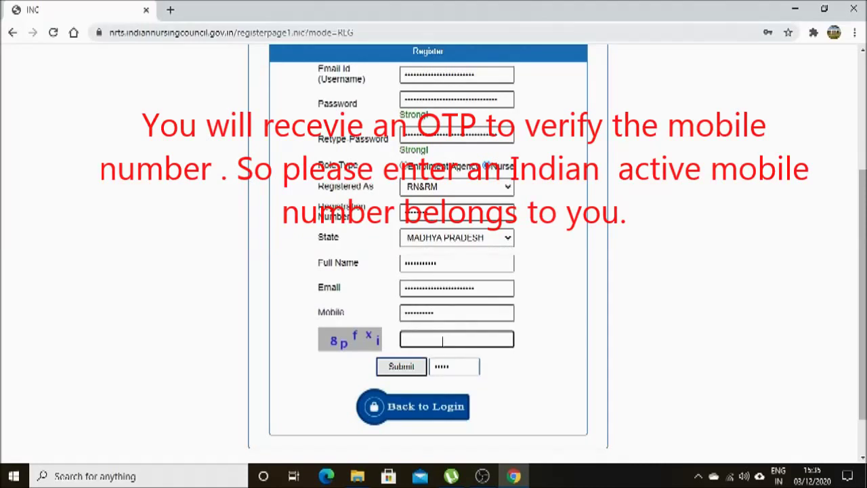
pyautogui.write('8pfxi')
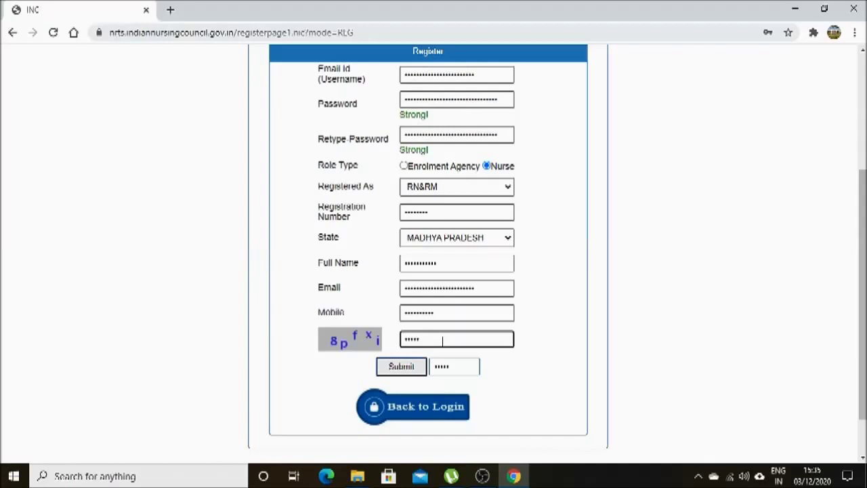
# - Submit the enrolment registration and review the success message
pyautogui.click(402, 367)
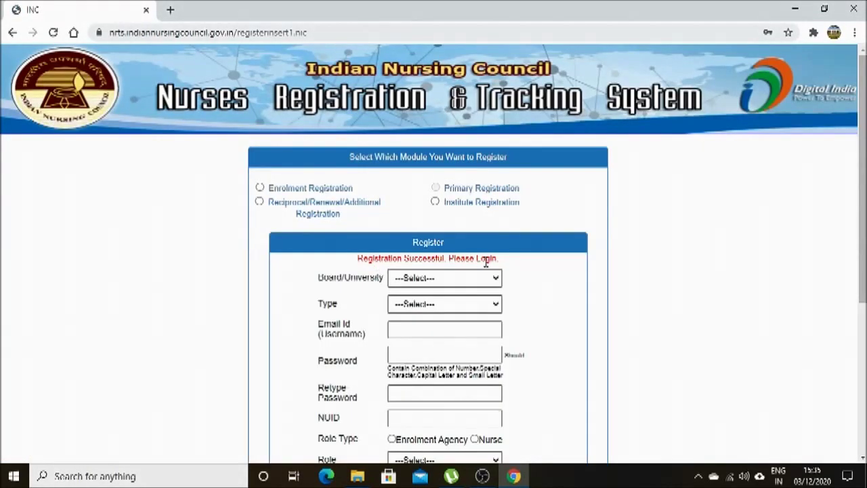
pyautogui.moveTo(508, 265); pyautogui.dragTo(357, 264)
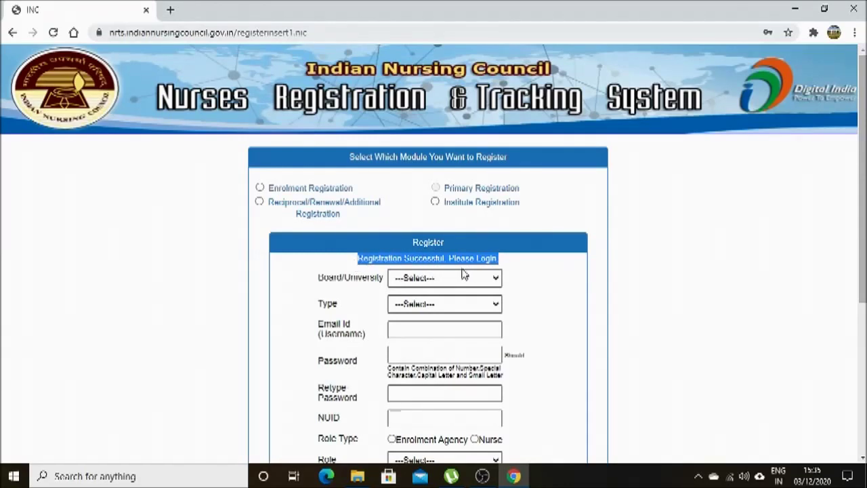
pyautogui.scroll(-2, 519, 275)
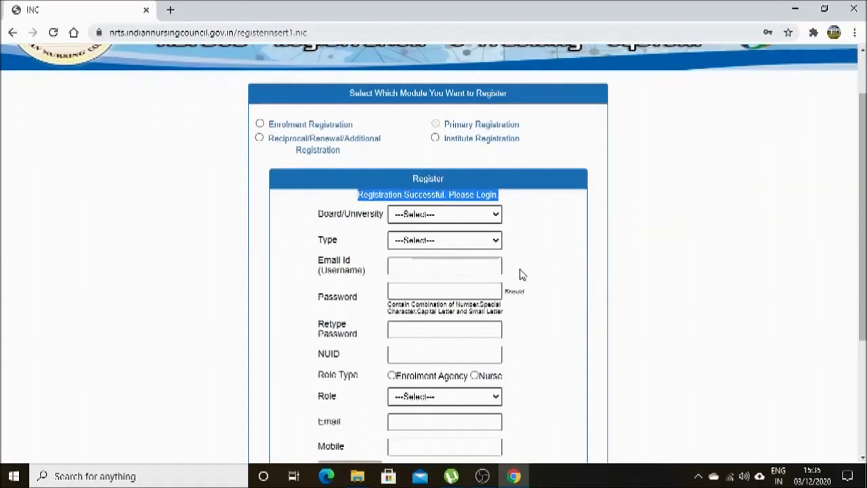
pyautogui.scroll(-2, 528, 248)
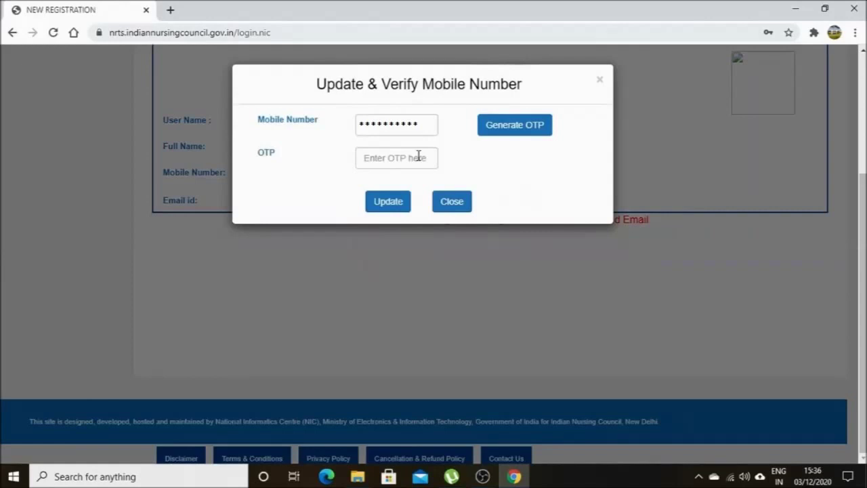
# - Request a mobile OTP and dismiss the resulting error alert
pyautogui.click(502, 132)
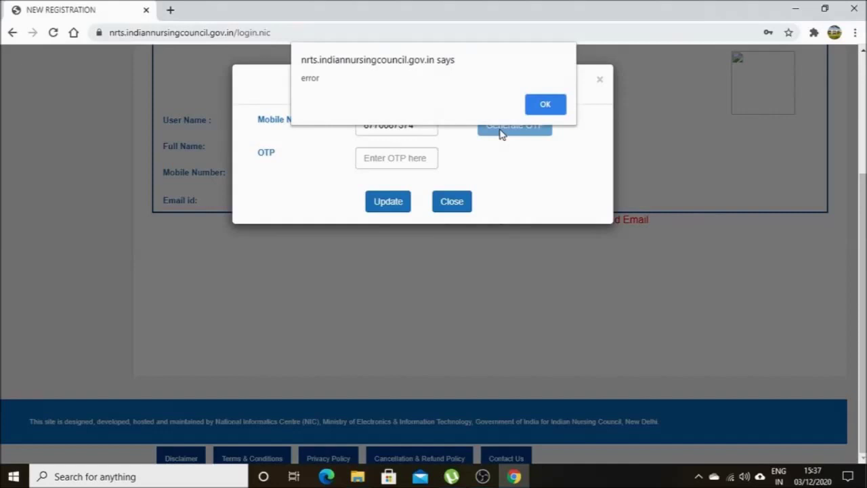
pyautogui.press('Return')
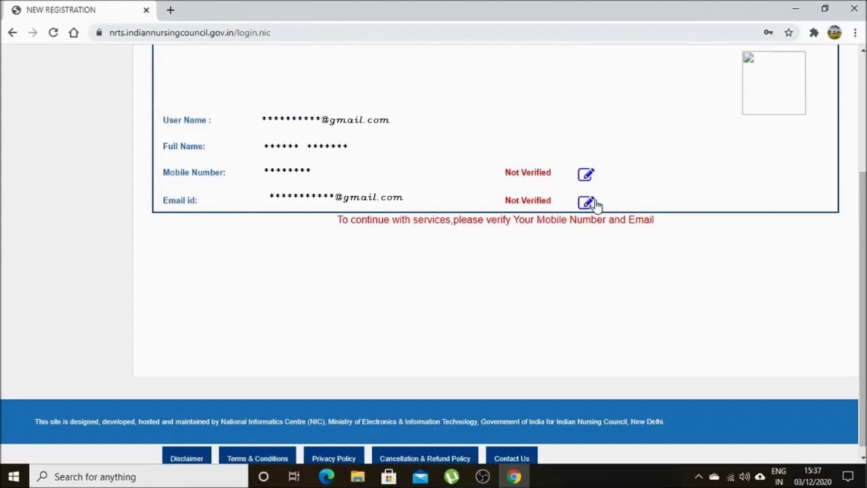
# - Start email id verification and send its OTP
pyautogui.click(587, 203)
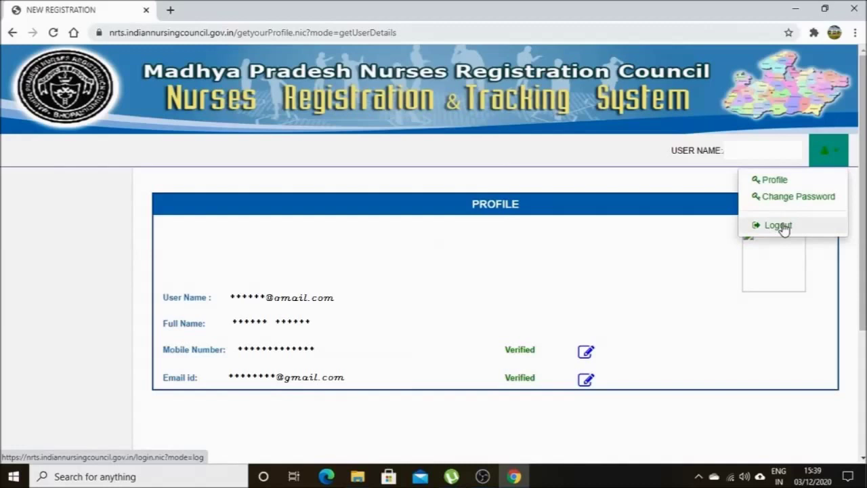
# - Log out of the NRTS account so it can sign in again
pyautogui.click(779, 226)
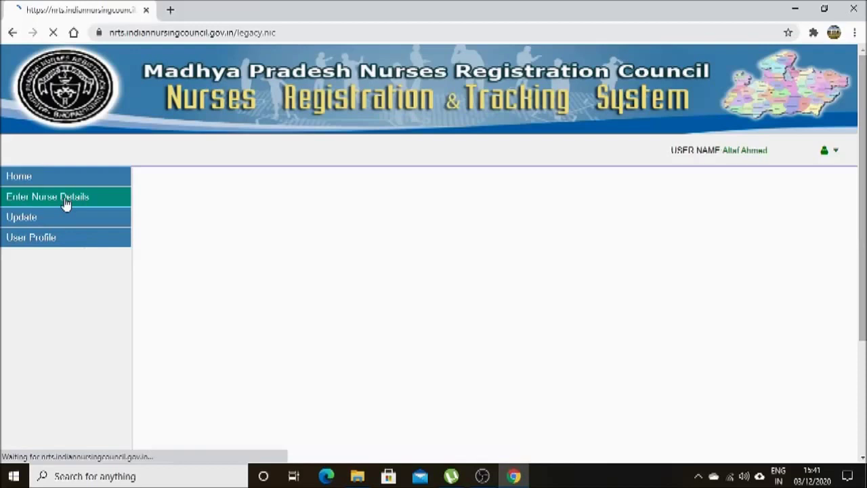
# - Type the applicant's name into Applicant Name and the birth date into Date Of Birth
pyautogui.click(288, 272)
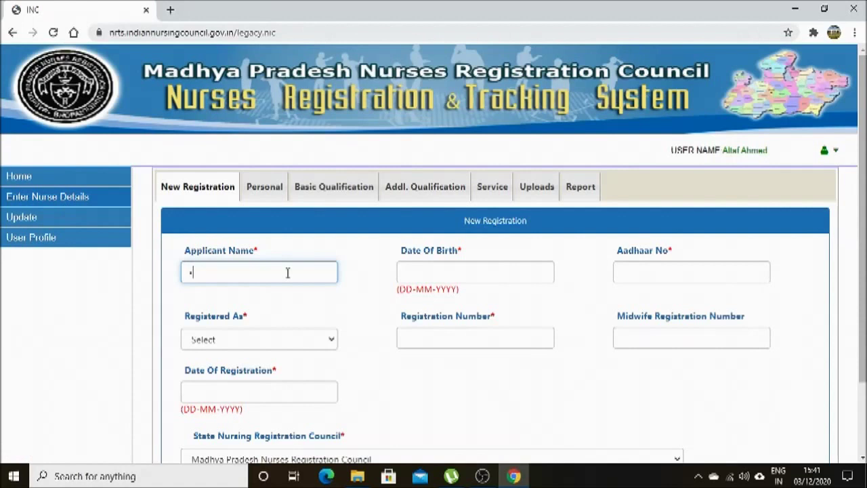
pyautogui.write('•••••••••••')
pyautogui.click(462, 277)
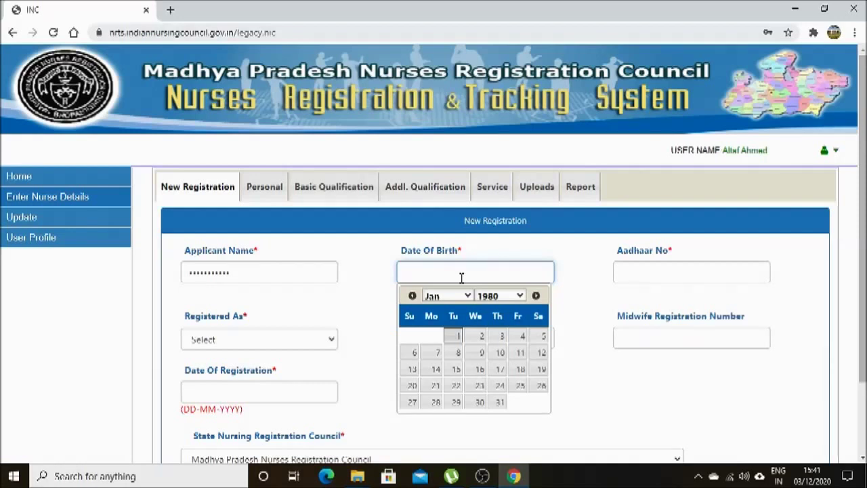
pyautogui.write('1111')
pyautogui.click(650, 274)
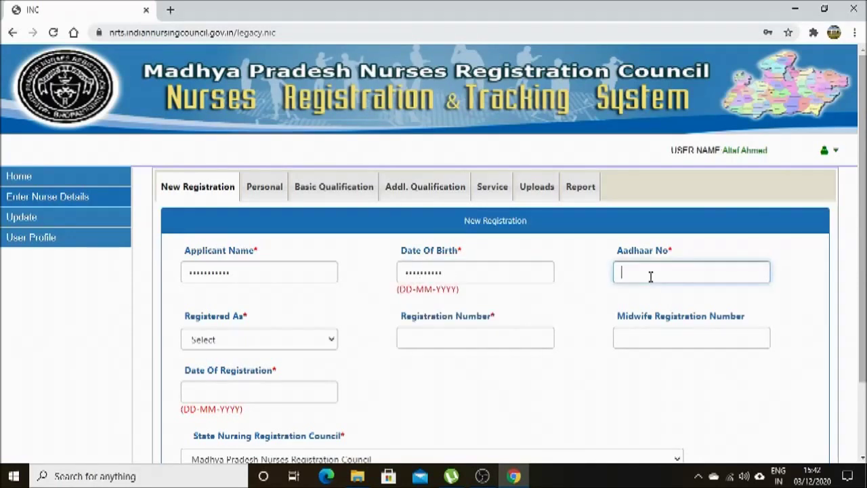
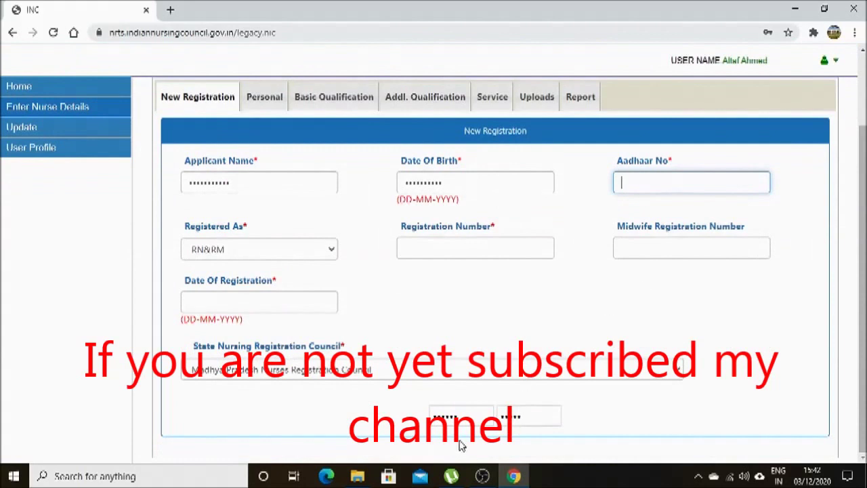
# - Fill the Aadhaar No, Registration Number and Midwife Registration Number fields with the applicant's numbers
pyautogui.write('12345678')
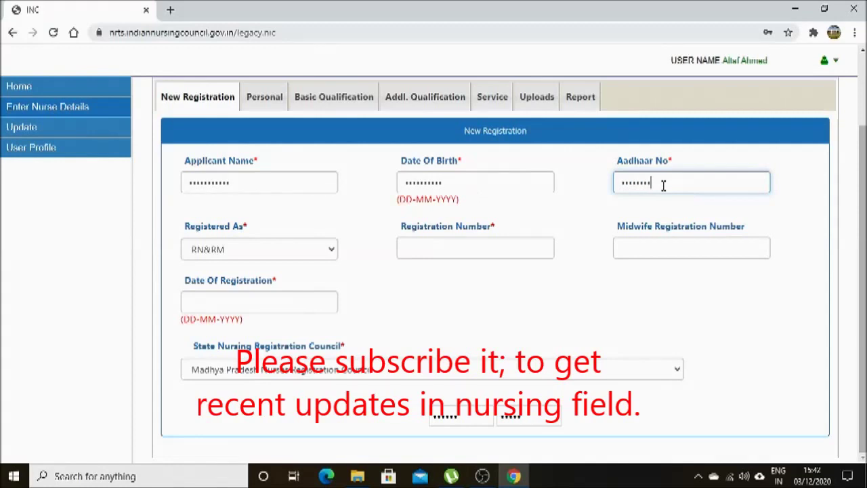
pyautogui.write('9012')
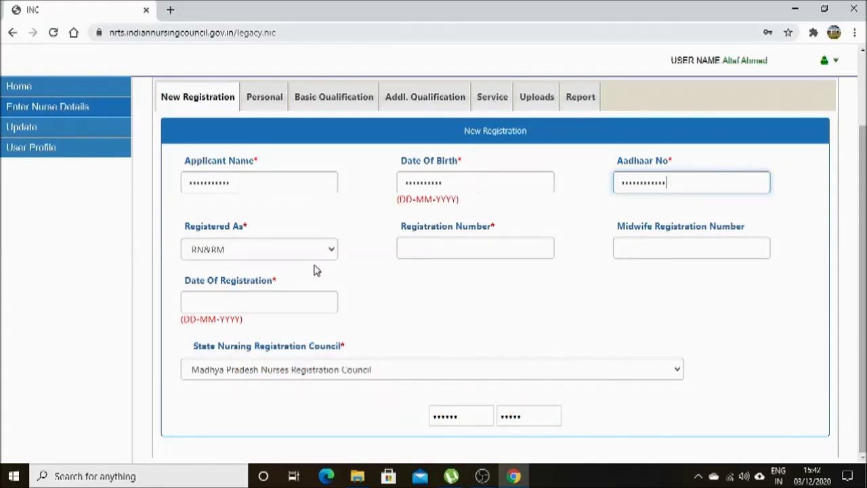
pyautogui.click(429, 251)
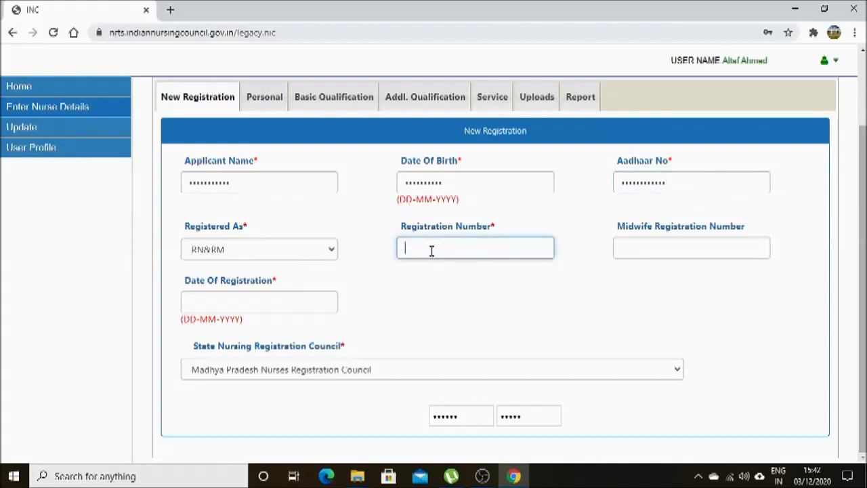
pyautogui.write('123')
pyautogui.write('4512')
pyautogui.click(671, 250)
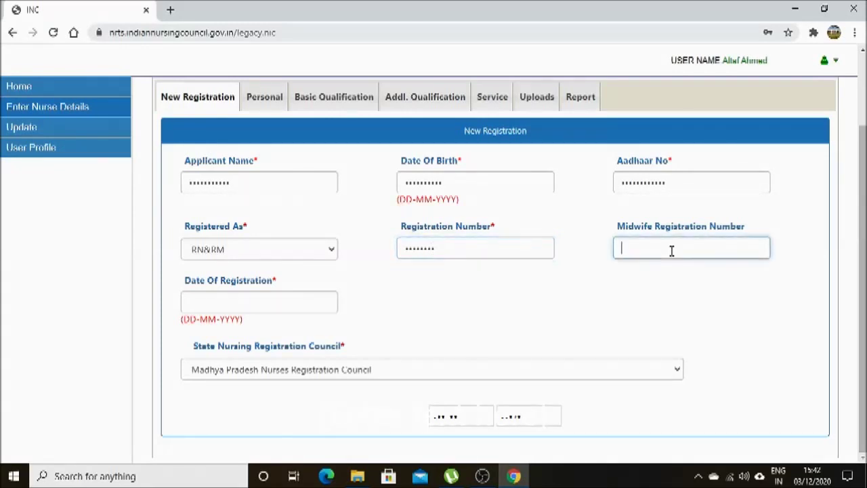
pyautogui.write('123')
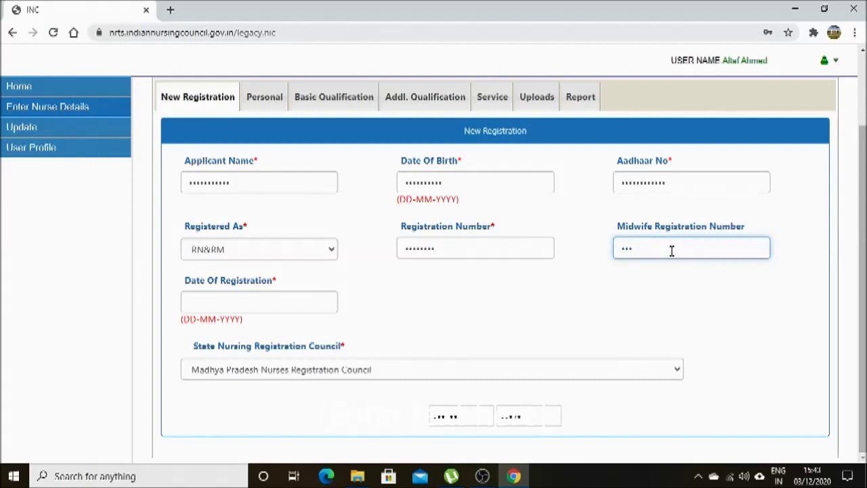
pyautogui.write('4567')
pyautogui.click(194, 301)
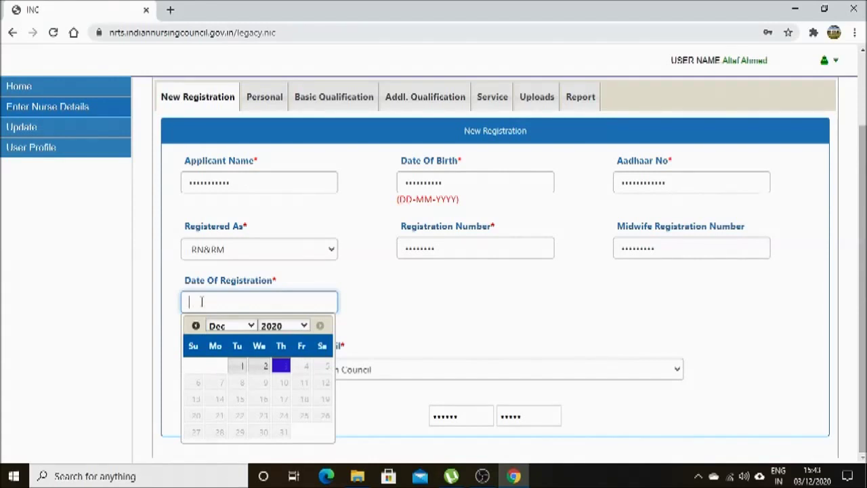
# - Move the Date of Registration calendar to July 2019 and pick a day
pyautogui.write('01-')
pyautogui.press('BackSpace')
pyautogui.press('BackSpace')
pyautogui.press('BackSpace')
pyautogui.click(266, 328)
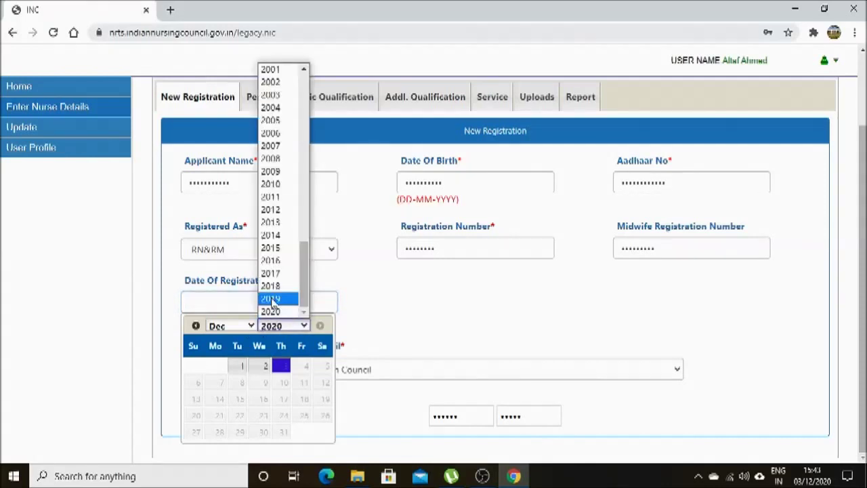
pyautogui.click(271, 300)
pyautogui.click(225, 327)
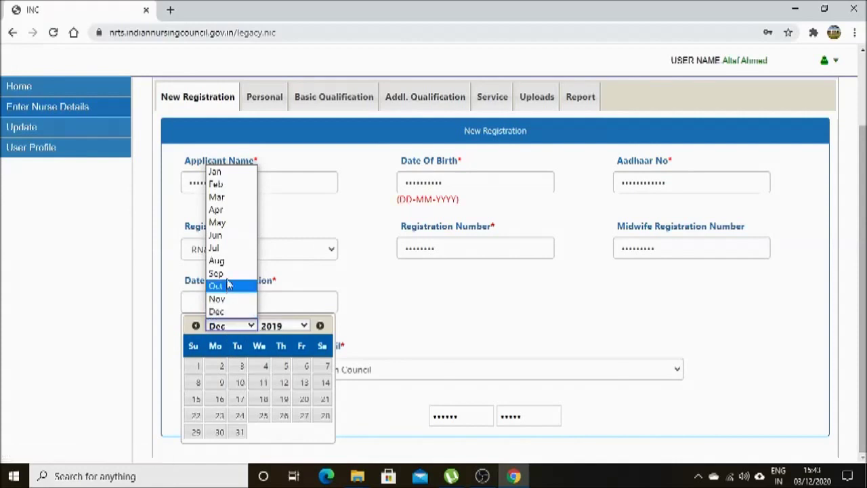
pyautogui.click(224, 248)
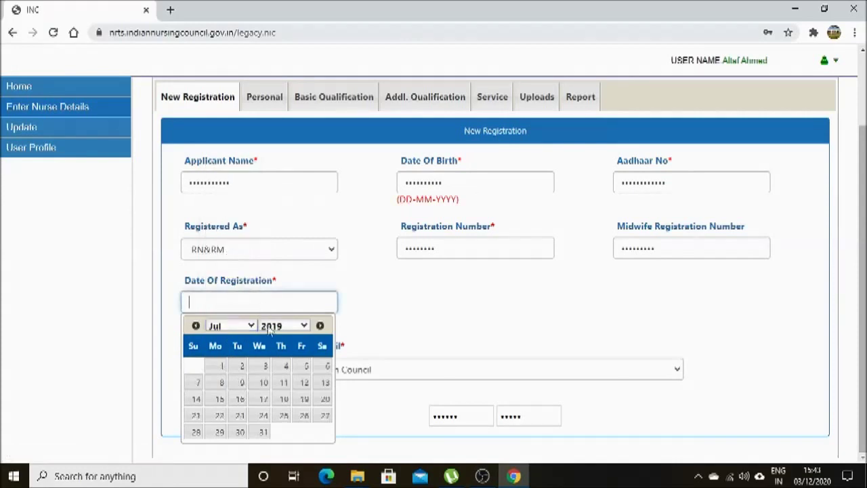
pyautogui.click(220, 400)
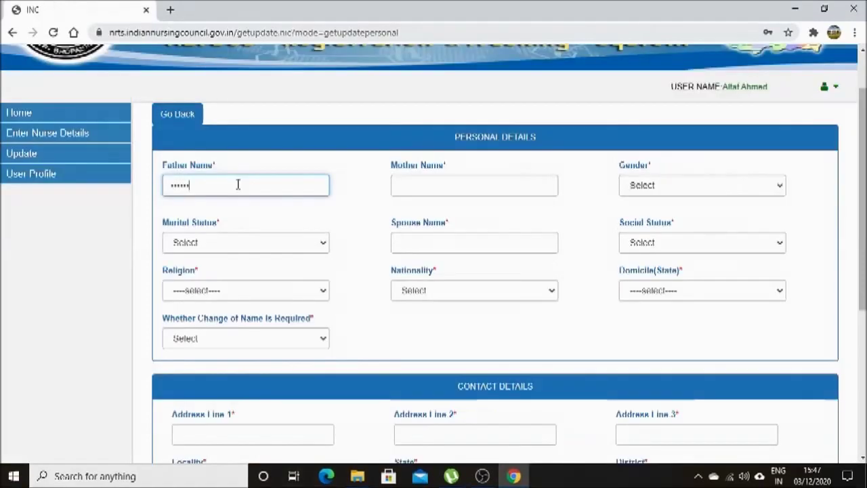
# - Enter the father's and mother's names, and set Gender to Male and Marital Status to Single
pyautogui.write('••••')
pyautogui.click(428, 185)
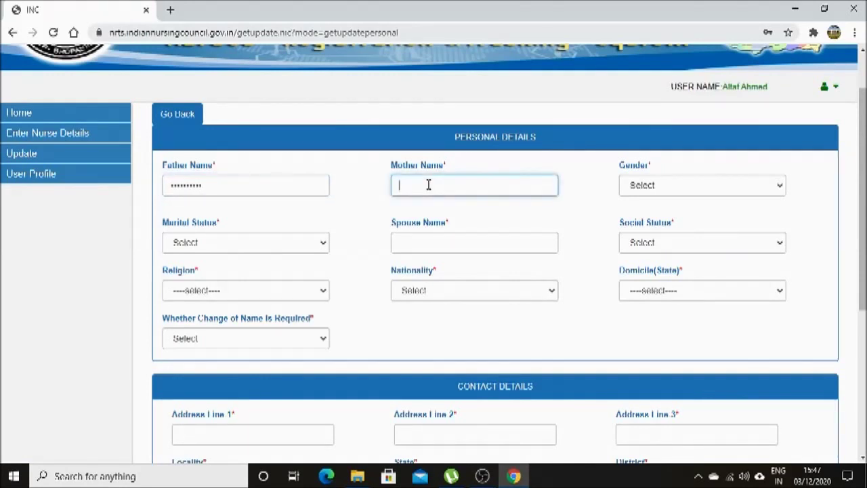
pyautogui.write('••')
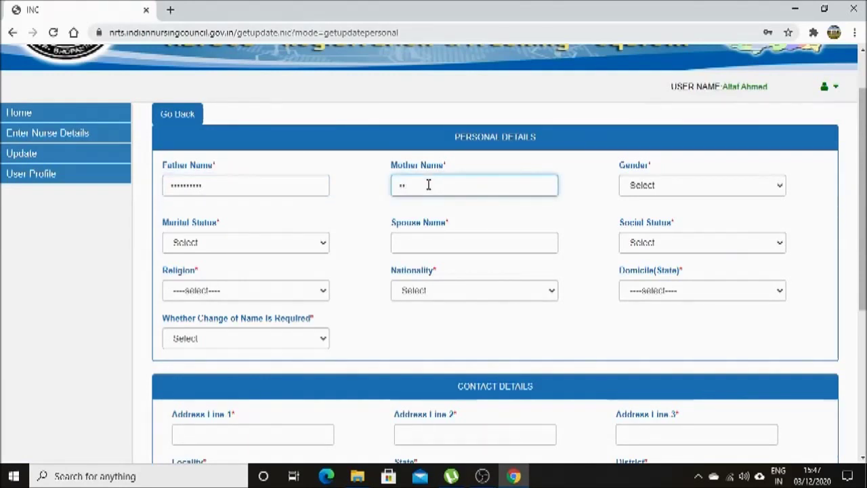
pyautogui.write('•••••')
pyautogui.click(709, 186)
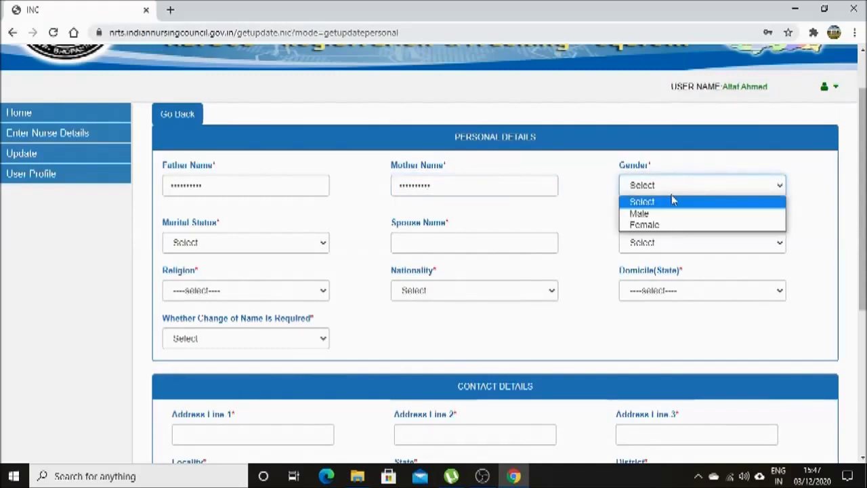
pyautogui.click(652, 215)
pyautogui.click(251, 248)
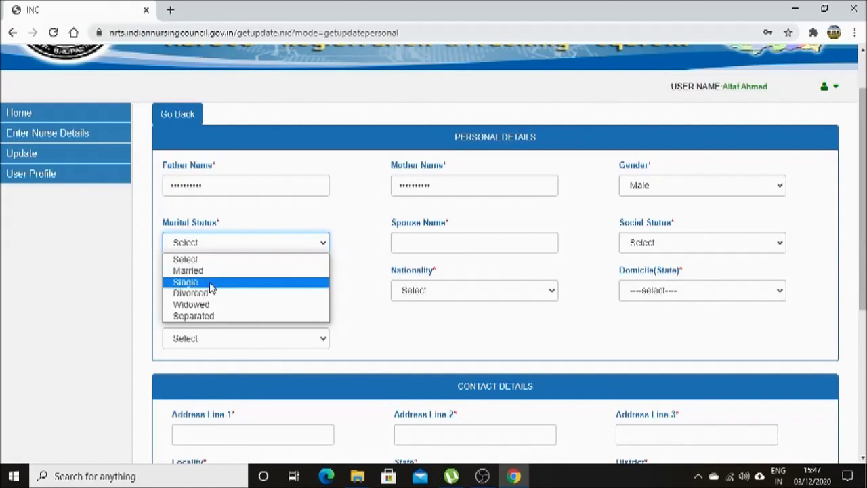
pyautogui.click(210, 283)
# - Set Social Status to OBC, Religion to MUSLIM and Nationality to INDIA
pyautogui.click(454, 240)
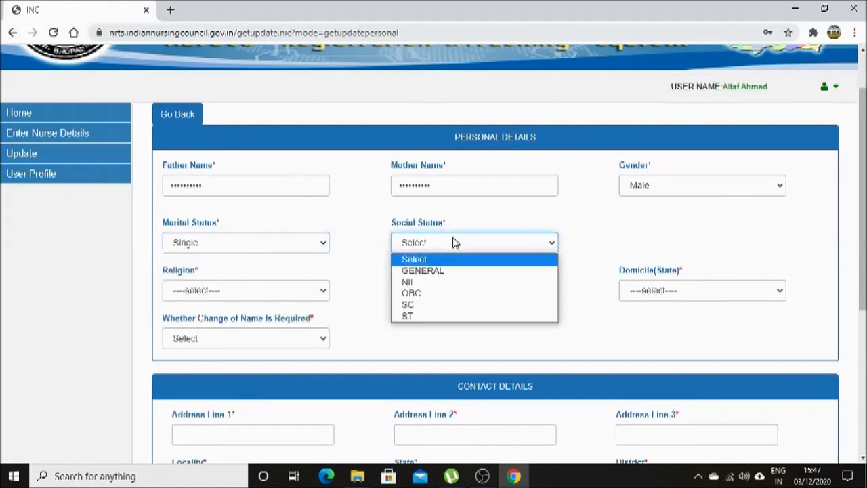
pyautogui.click(436, 294)
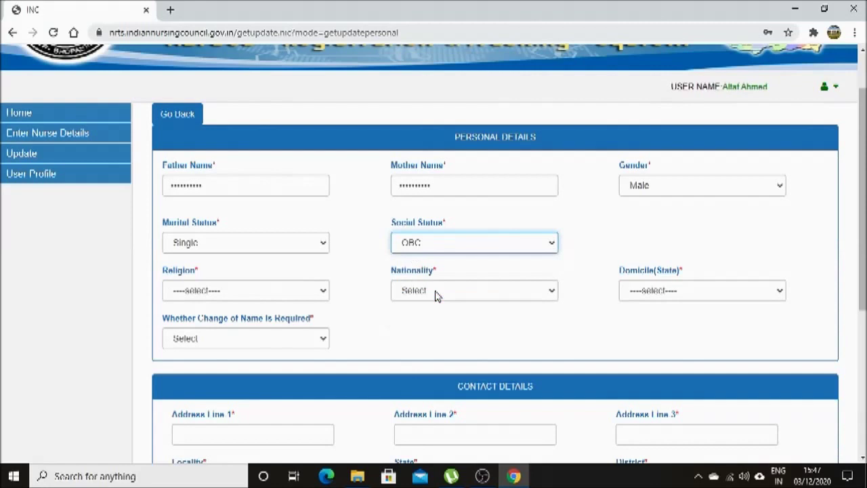
pyautogui.click(220, 296)
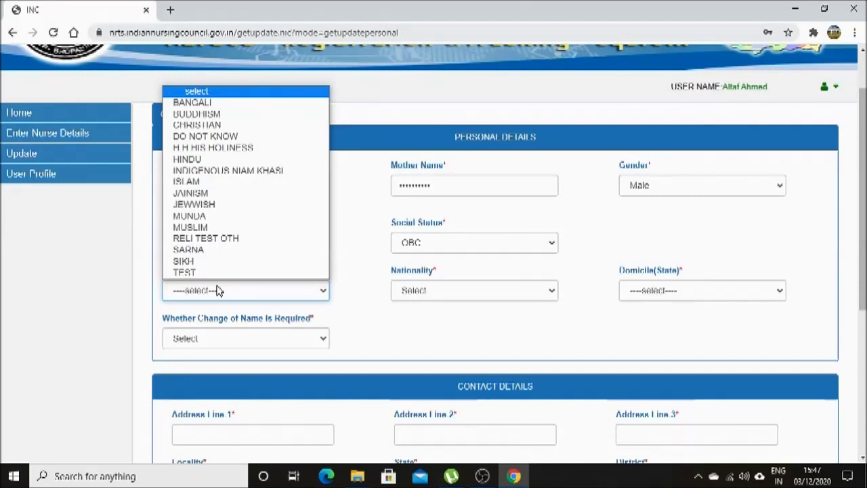
pyautogui.click(191, 227)
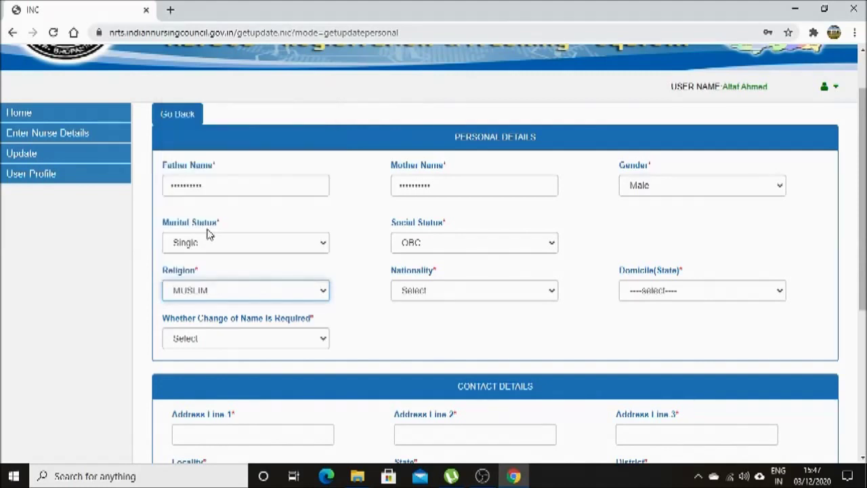
pyautogui.click(458, 293)
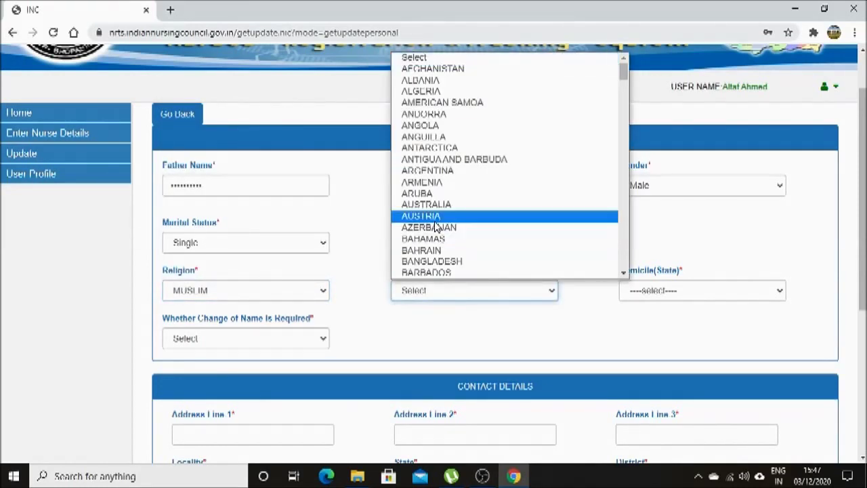
pyautogui.write('india')
pyautogui.press('Return')
# - Set Domicile(State) to RAJASTHAN, answer No to change of name, and begin Address Line-1
pyautogui.click(677, 292)
pyautogui.scroll(-1, 680, 240)
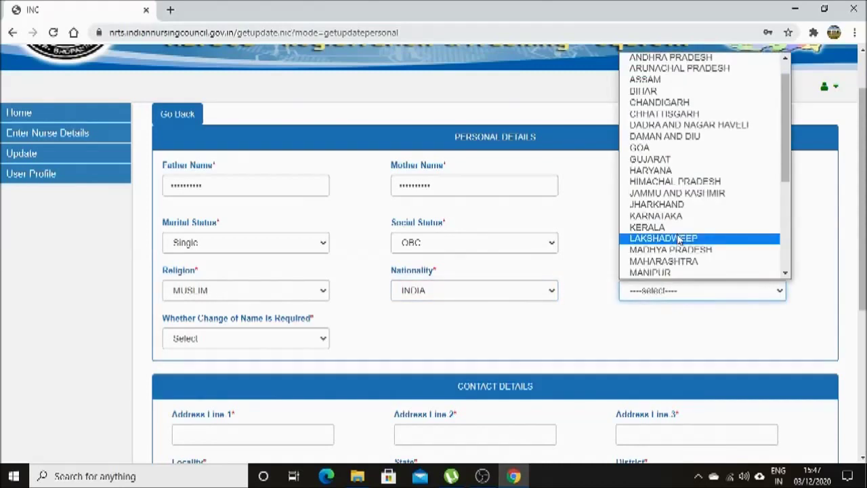
pyautogui.write('rajasthan')
pyautogui.press('Return')
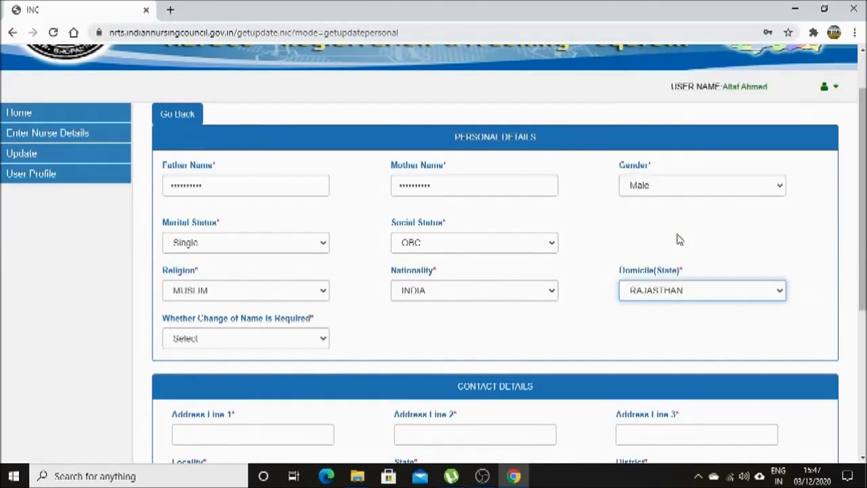
pyautogui.click(224, 339)
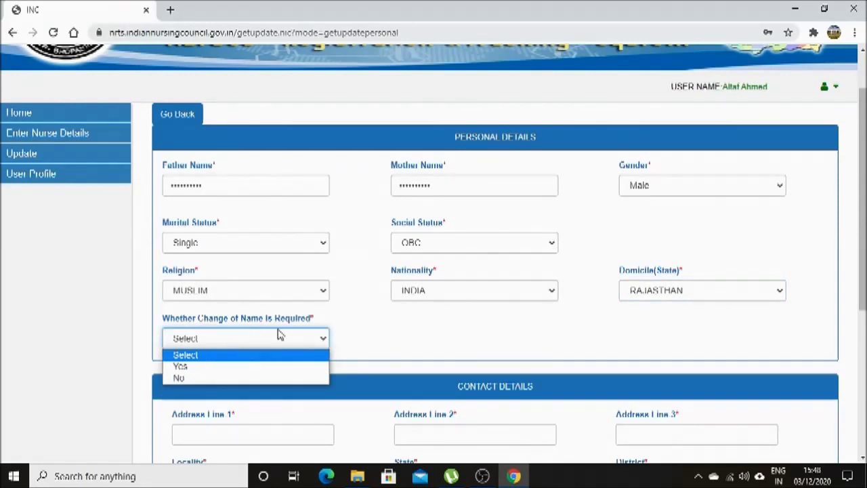
pyautogui.click(195, 380)
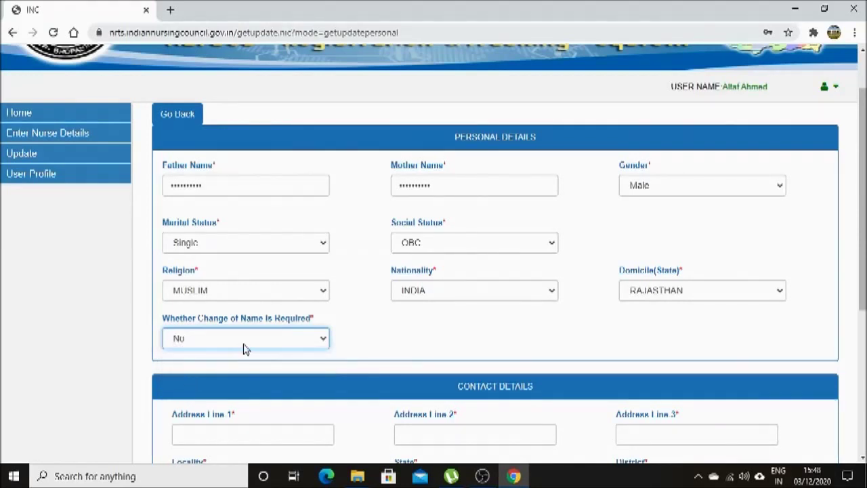
pyautogui.scroll(-4, 245, 348)
pyautogui.click(252, 180)
pyautogui.write('•••••')
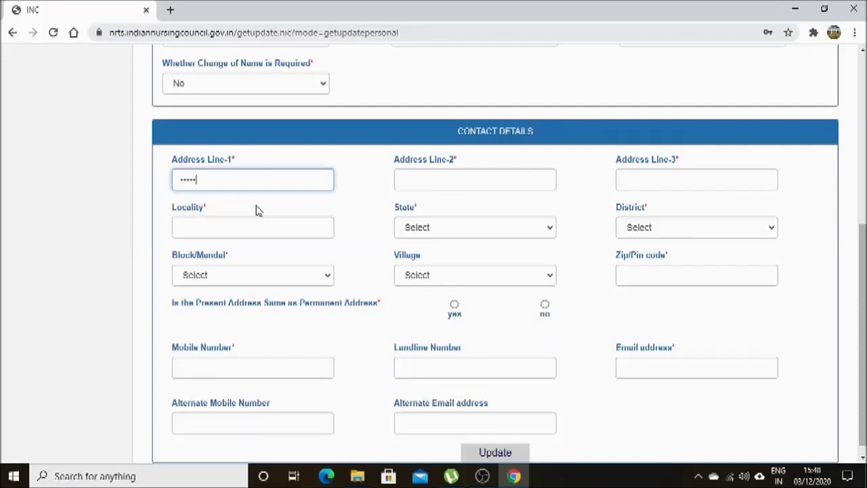
# - Complete the address lines and locality, pick RAJASTHAN, DHOLPUR, BARI block and village, and enter the PIN
pyautogui.click(225, 227)
pyautogui.click(475, 274)
pyautogui.click(696, 275)
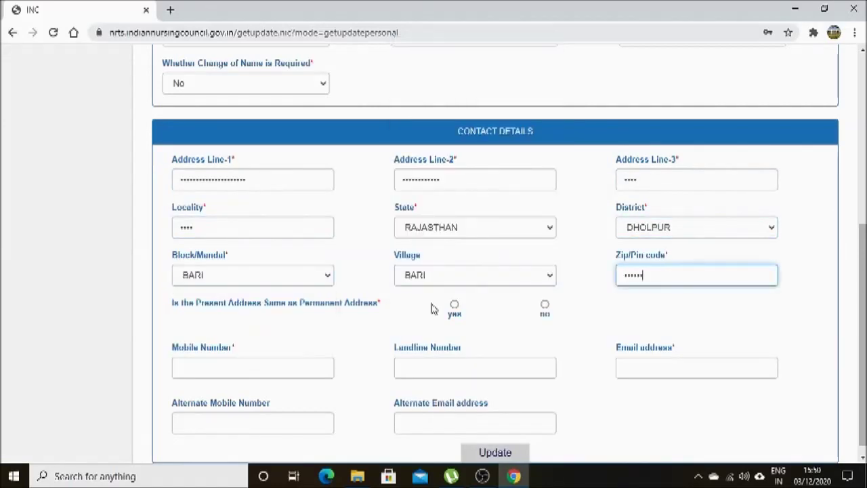
pyautogui.click(454, 304)
pyautogui.scroll(-1, 581, 366)
pyautogui.click(253, 354)
pyautogui.click(630, 355)
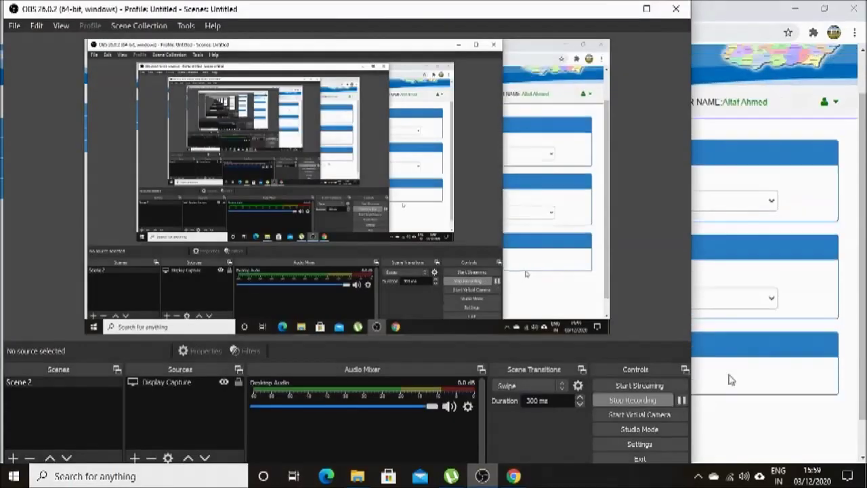
# - Record 10th class under RAJASTHAN state and Rajasthan board, passed in 2012
pyautogui.click(810, 231)
pyautogui.click(231, 257)
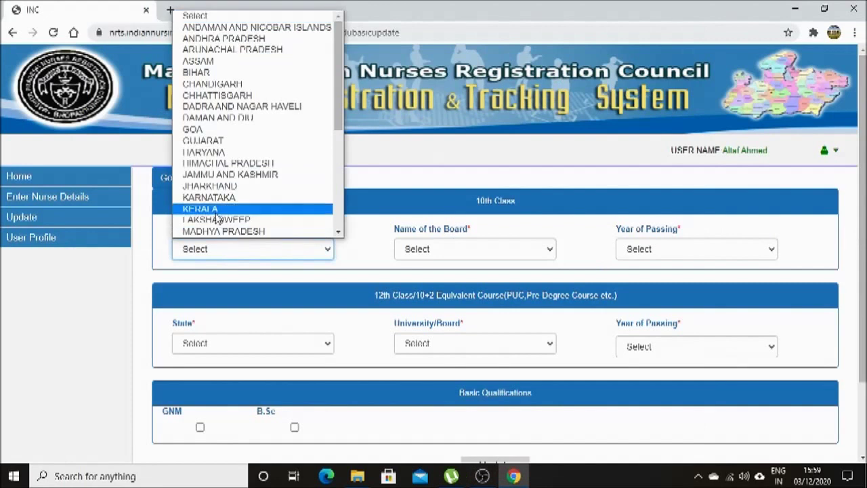
pyautogui.press('r')
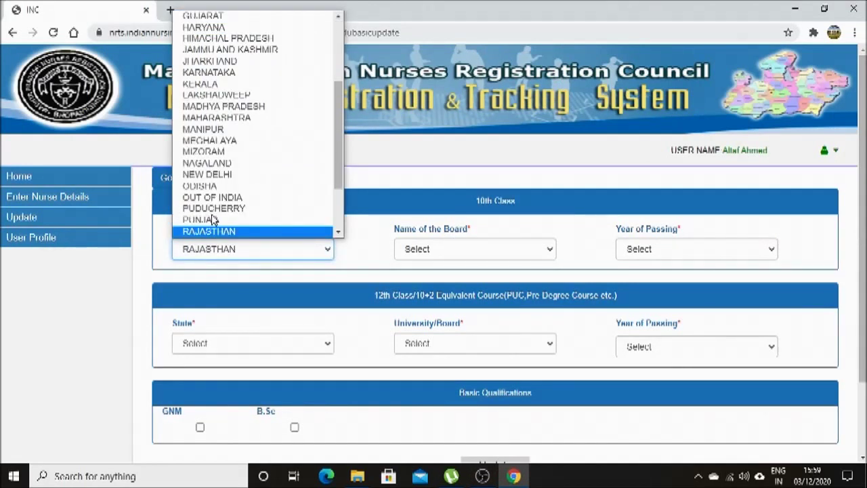
pyautogui.press('Return')
pyautogui.click(448, 249)
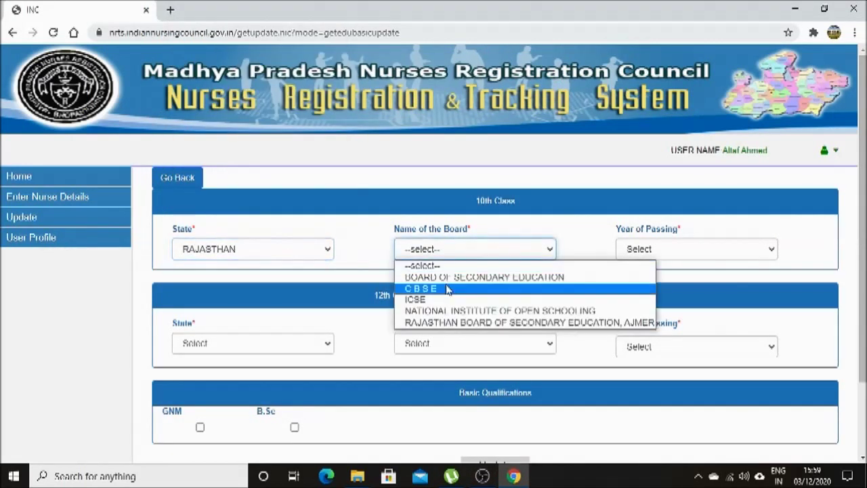
pyautogui.click(505, 324)
pyautogui.click(651, 252)
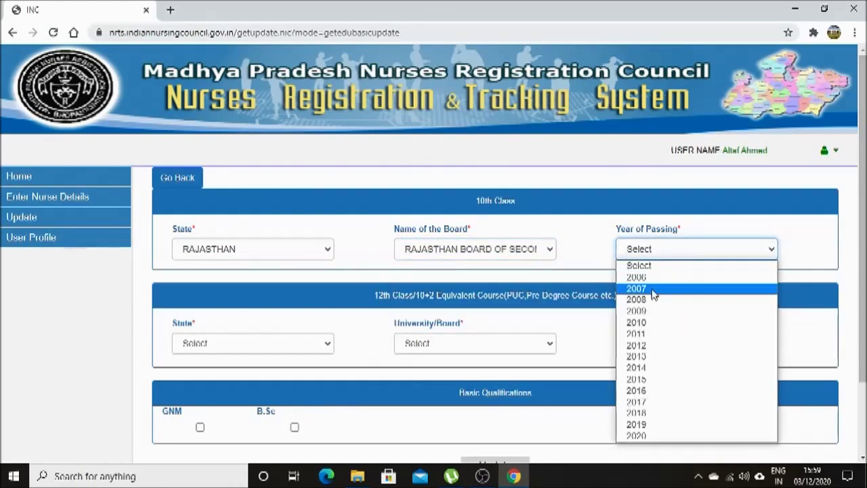
pyautogui.press('Down')
pyautogui.press('Down')
pyautogui.press('Down')
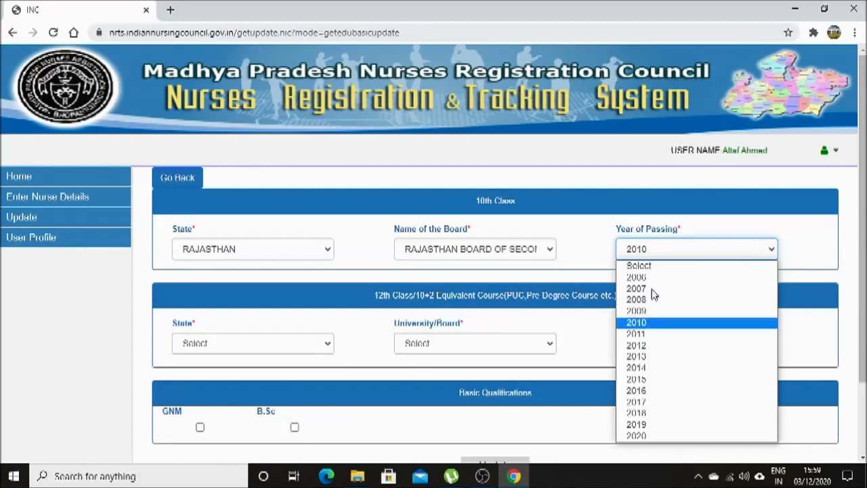
pyautogui.press('Down')
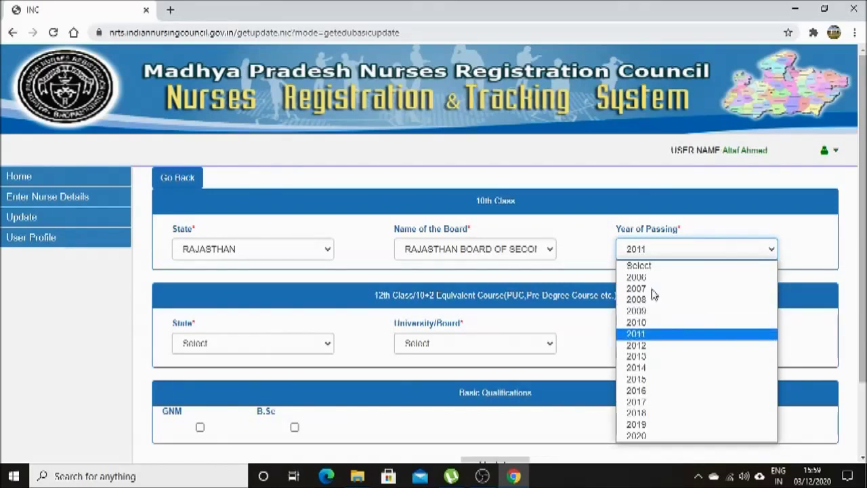
pyautogui.press('Down')
pyautogui.press('Return')
# - Record 12th class under RAJASTHAN state and Rajasthan board, passed in 2014
pyautogui.click(229, 350)
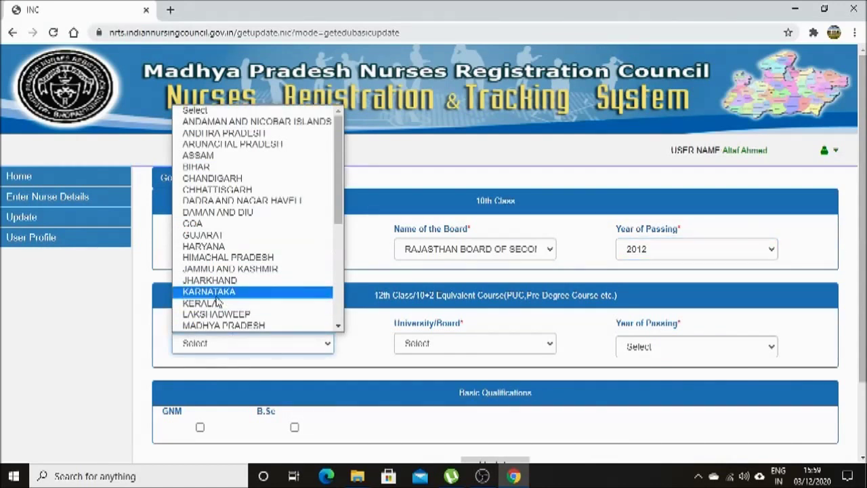
pyautogui.press('r')
pyautogui.press('Return')
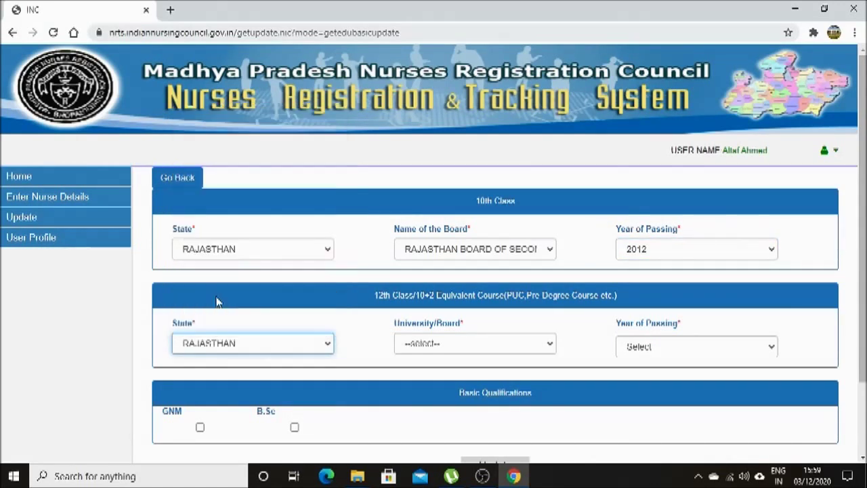
pyautogui.click(446, 348)
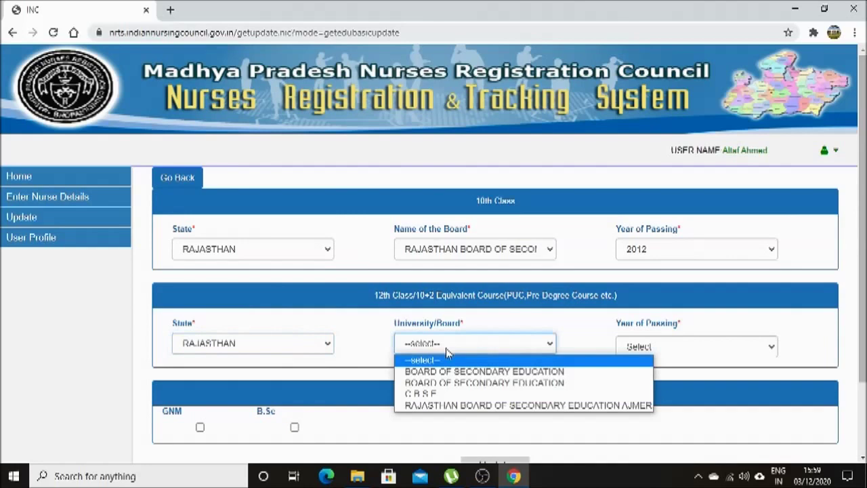
pyautogui.click(449, 406)
pyautogui.click(670, 349)
pyautogui.press('2')
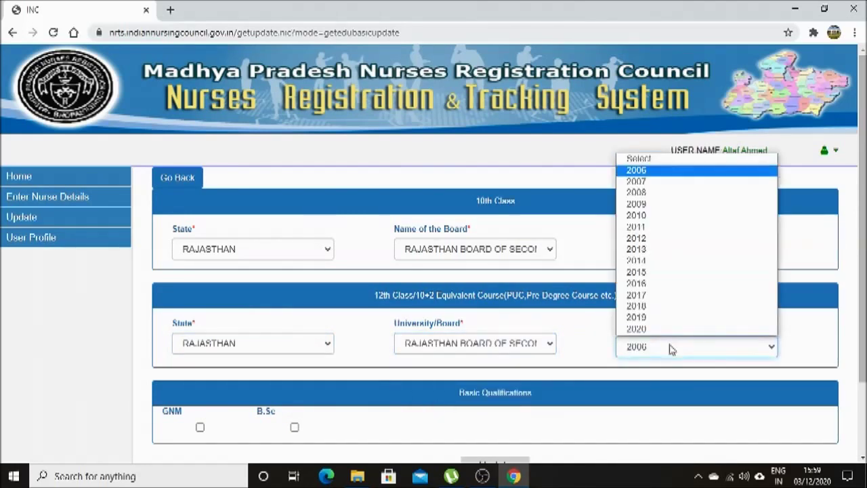
pyautogui.press('0')
pyautogui.press('1')
pyautogui.press('4')
pyautogui.press('Return')
# - Tick B.Sc as the basic qualification, toggling GNM on and off
pyautogui.scroll(-1, 176, 359)
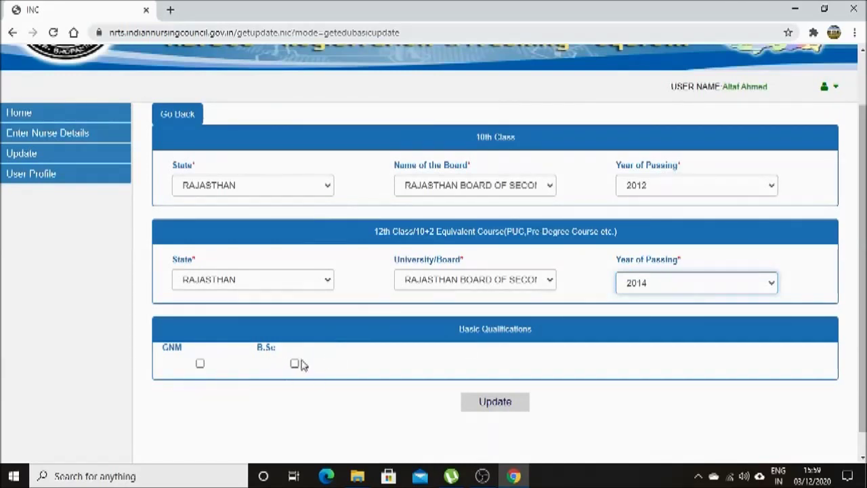
pyautogui.scroll(-1, 280, 346)
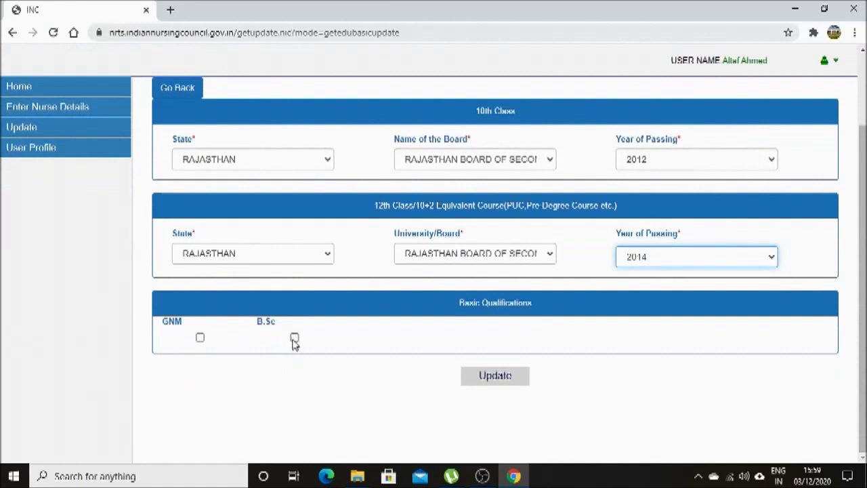
pyautogui.click(294, 337)
pyautogui.click(201, 338)
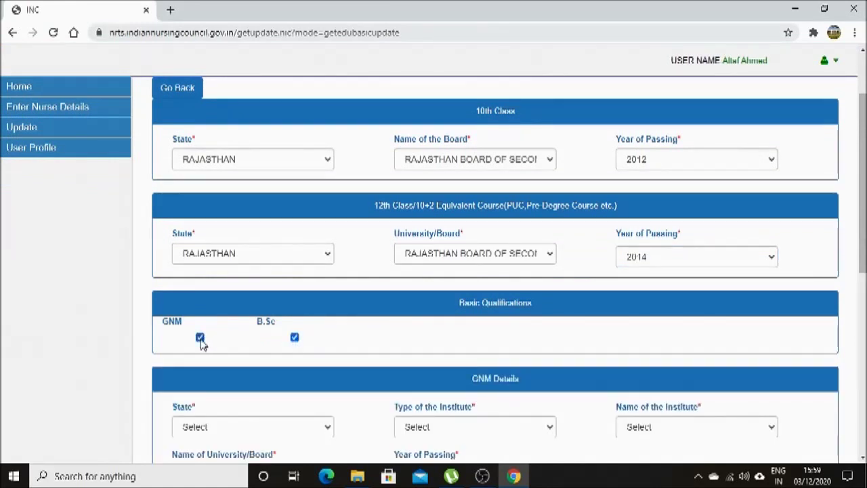
pyautogui.click(200, 338)
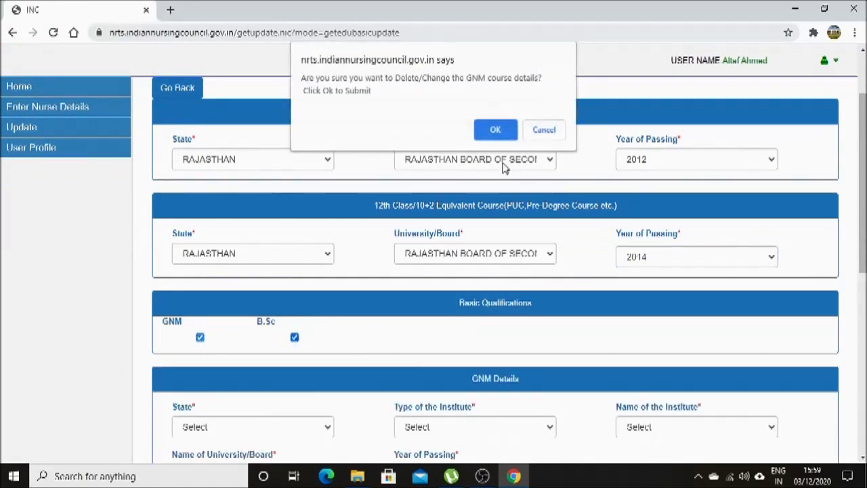
# - Drop GNM and set B.Sc state MADHYA PRADESH, Private institute, Academy of Nursing Sciences
pyautogui.click(543, 130)
pyautogui.scroll(-1, 335, 345)
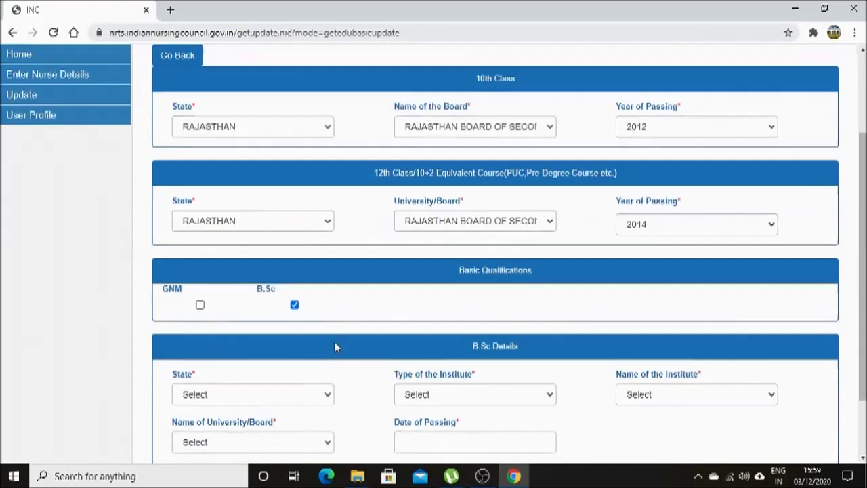
pyautogui.scroll(-1, 360, 285)
pyautogui.click(286, 320)
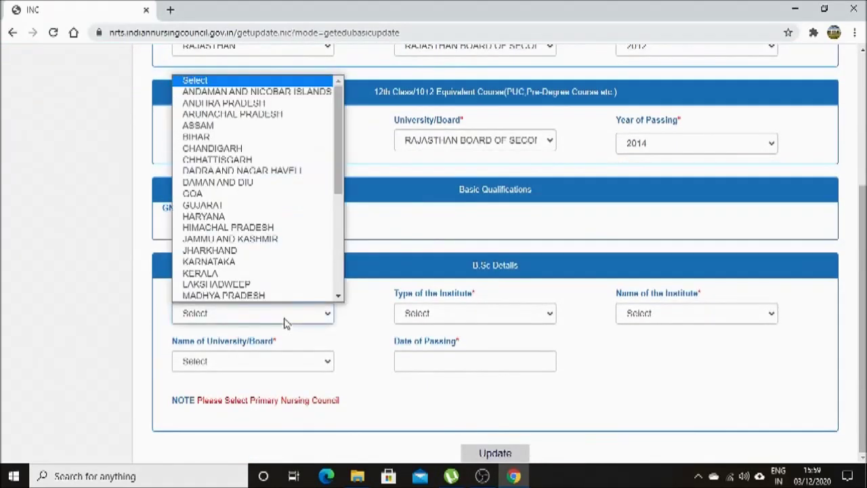
pyautogui.click(270, 293)
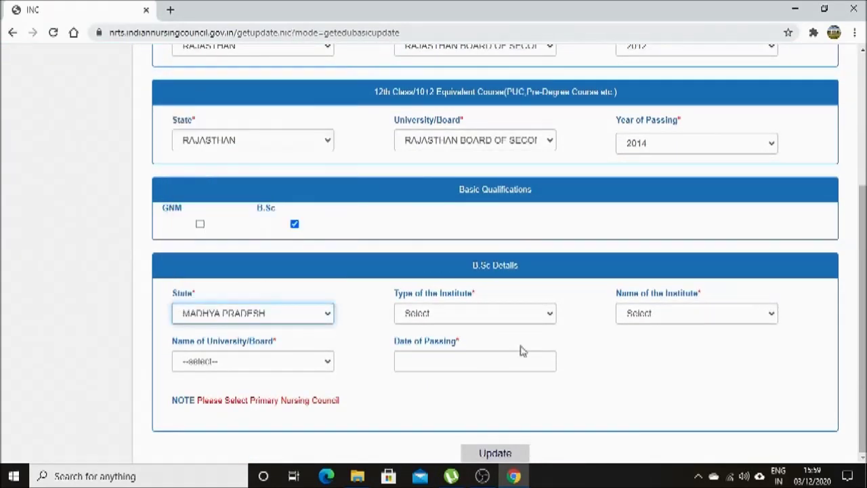
pyautogui.click(469, 311)
pyautogui.click(434, 353)
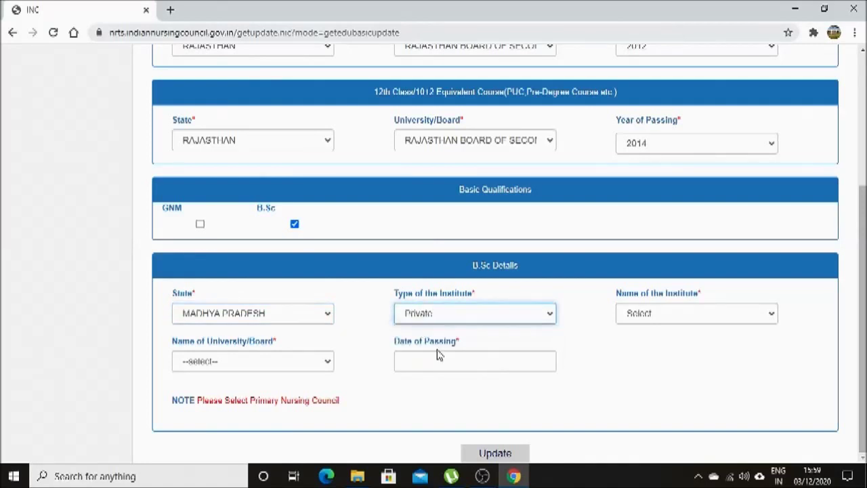
pyautogui.click(689, 315)
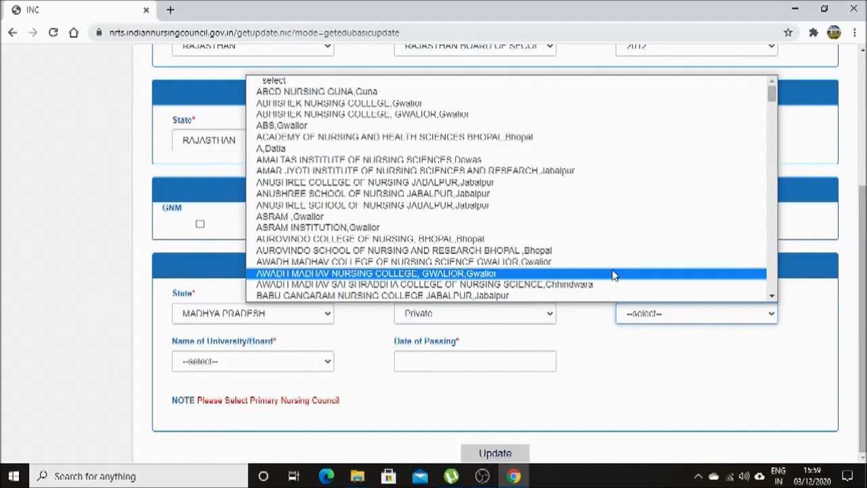
pyautogui.write('th')
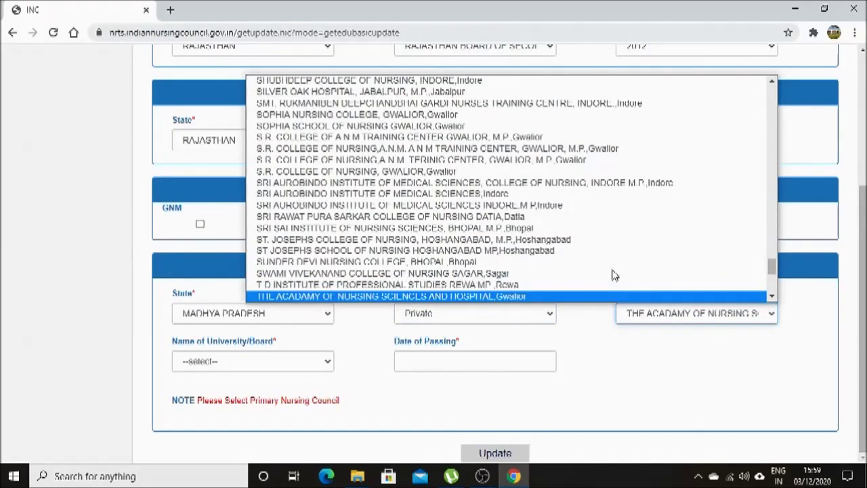
pyautogui.press('Return')
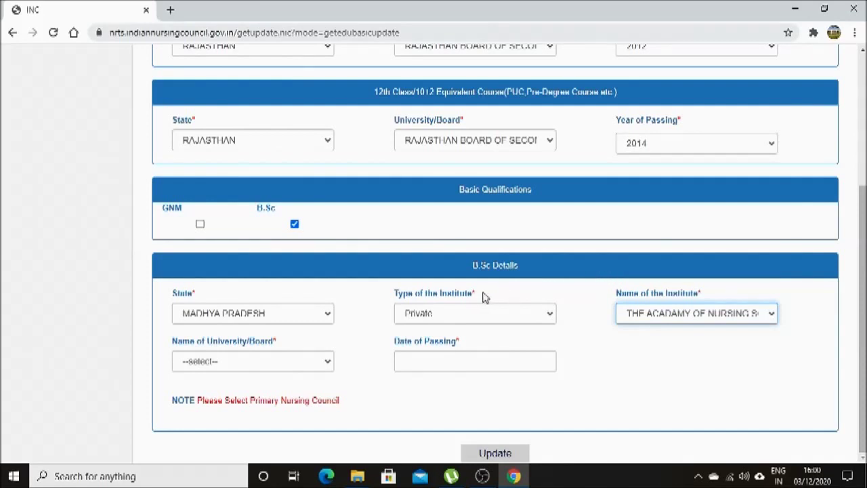
# - Choose JIWAJI UNIVERSITY GWALIOR, set passing date 30-06-2018, and submit the education update
pyautogui.click(259, 361)
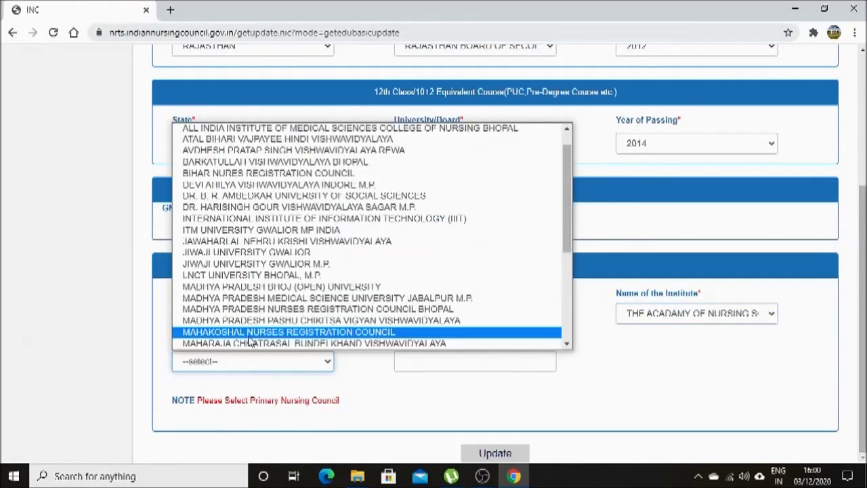
pyautogui.press('Down')
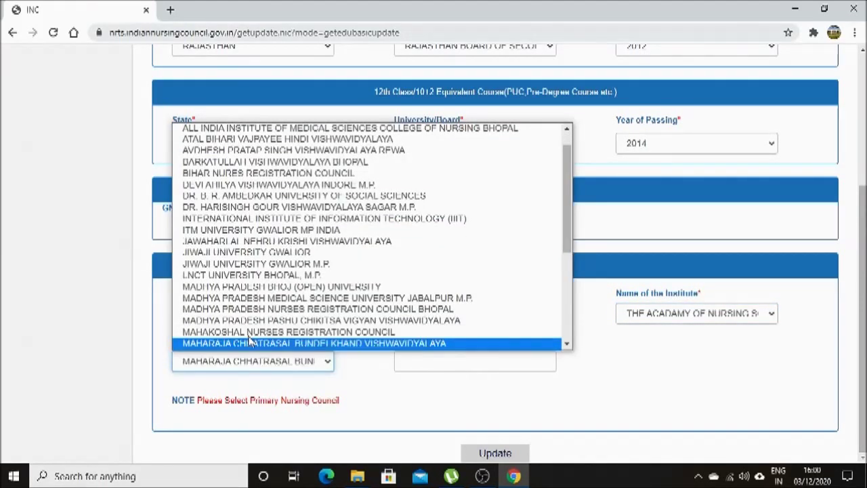
pyautogui.press('Down')
pyautogui.press('Down')
pyautogui.press('Down')
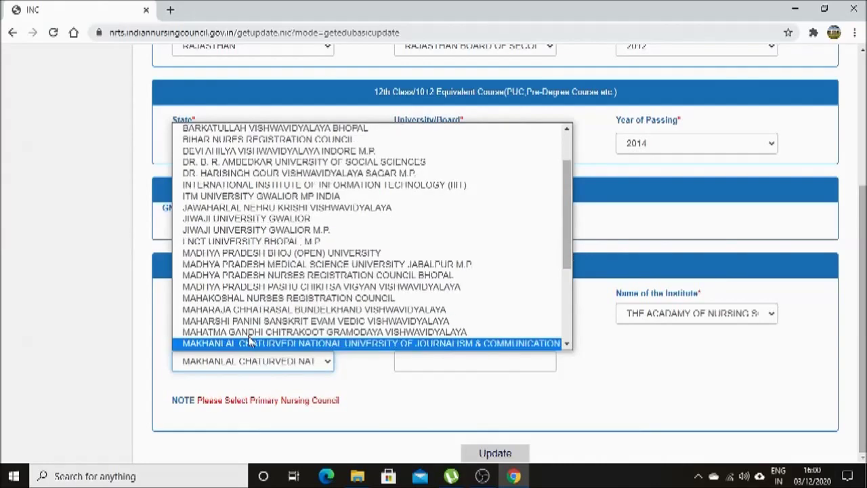
pyautogui.press('m')
pyautogui.press('m')
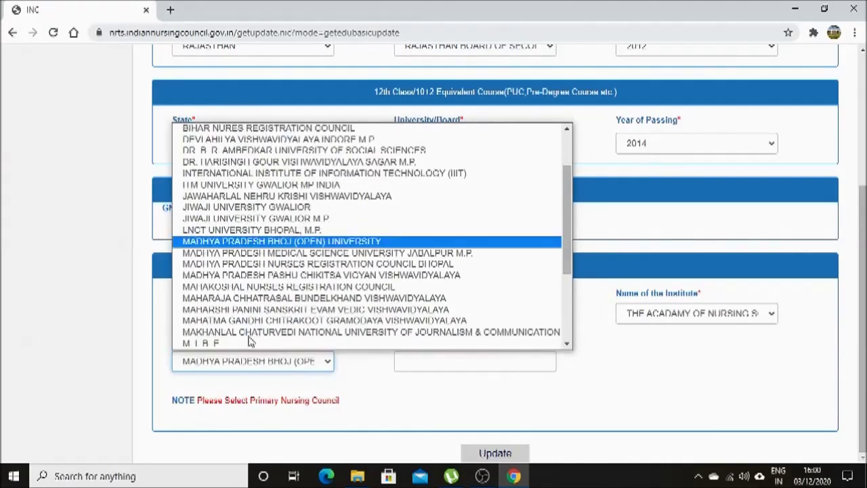
pyautogui.press('j')
pyautogui.press('j')
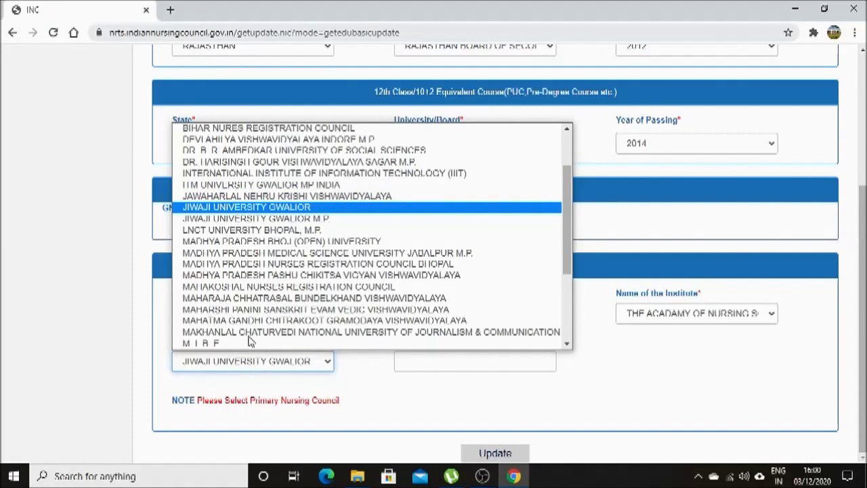
pyautogui.press('Return')
pyautogui.click(442, 363)
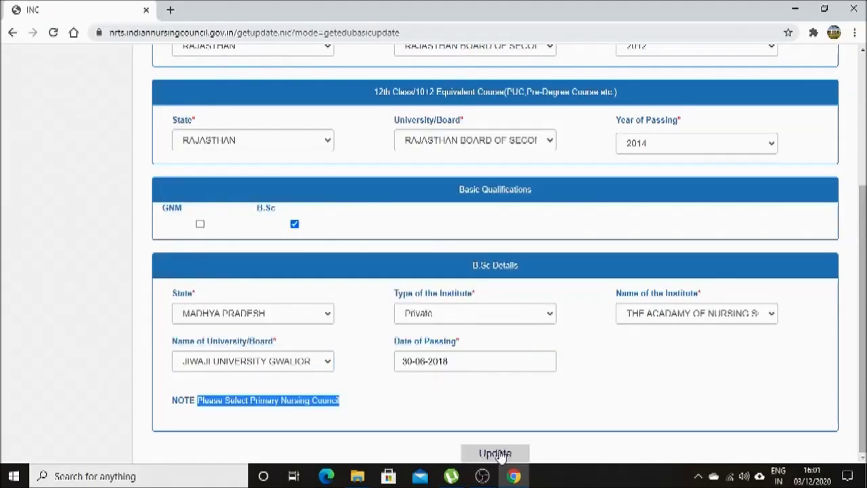
pyautogui.click(501, 457)
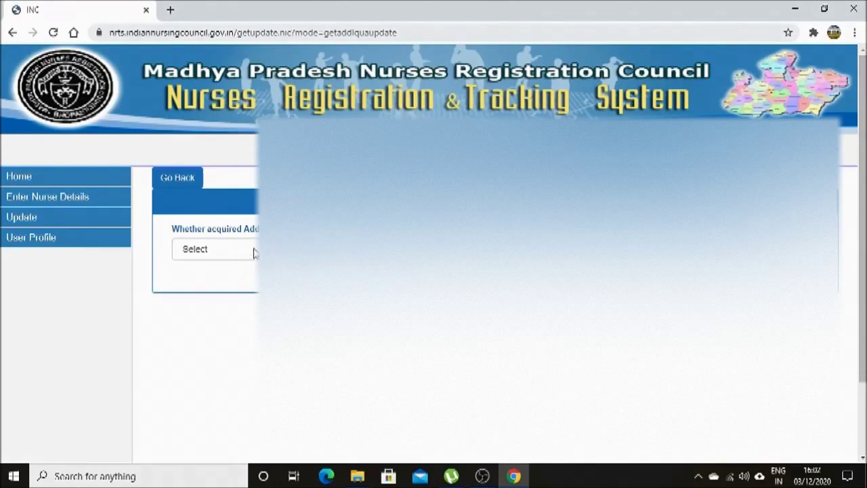
# - Answer No to 'Whether acquired Additional qualification' and continue to the Employment Details form
pyautogui.click(254, 253)
pyautogui.click(190, 277)
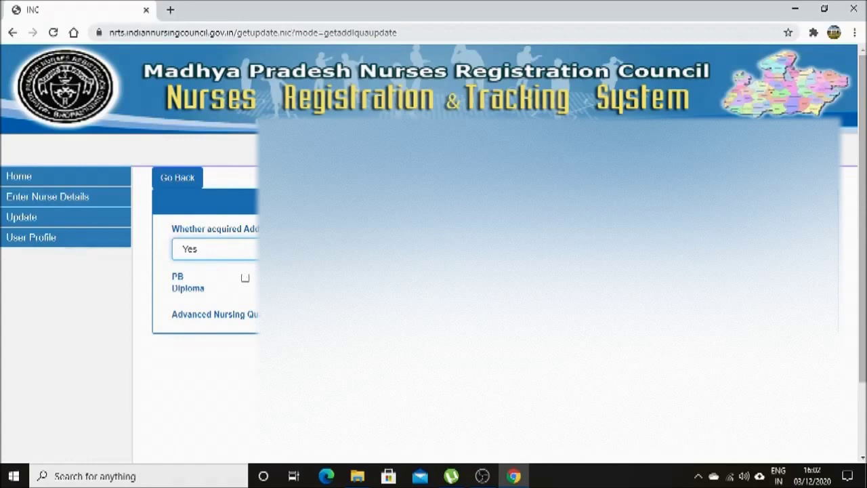
pyautogui.click(203, 250)
pyautogui.click(200, 288)
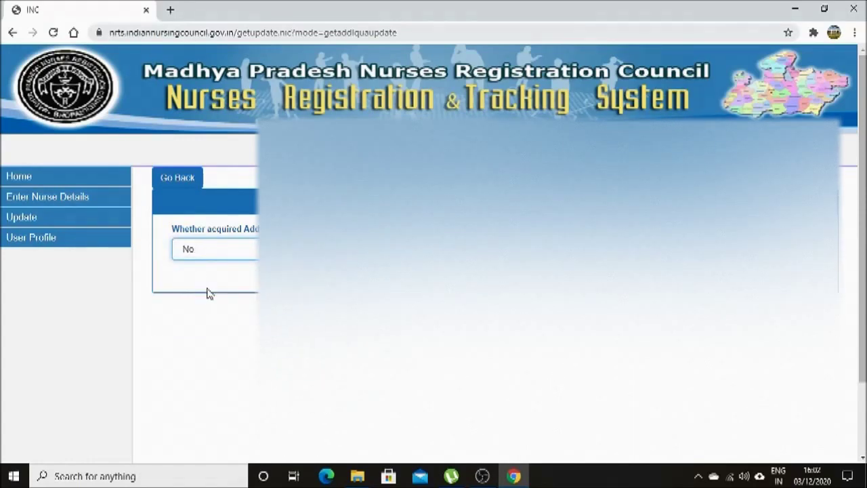
pyautogui.scroll(-2, 200, 292)
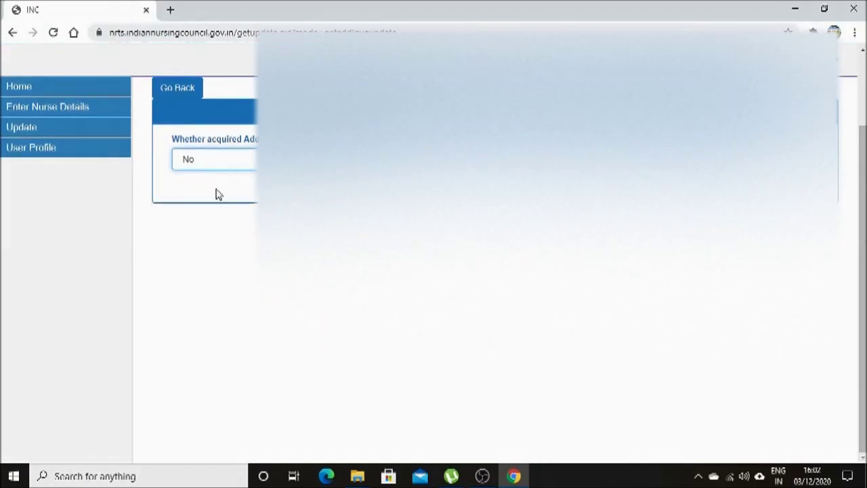
pyautogui.click(174, 91)
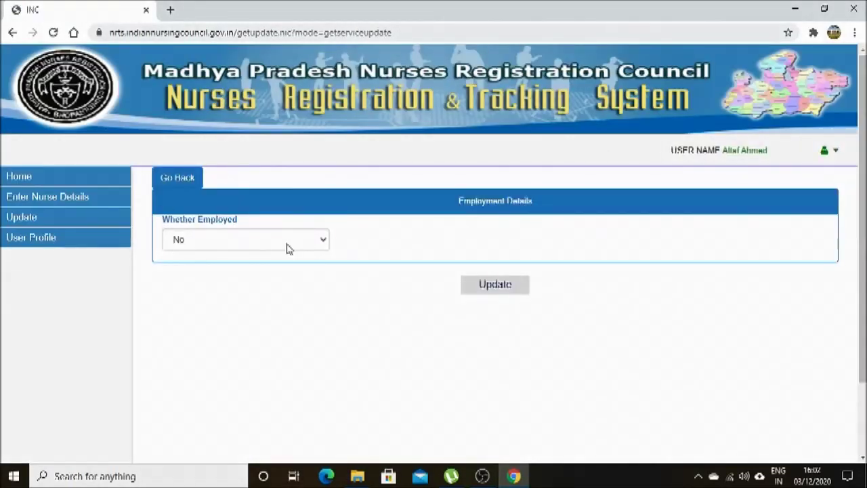
# - Set Whether Employed to Yes, Designation to TUTOR, and enter the gross monthly emoluments
pyautogui.click(270, 245)
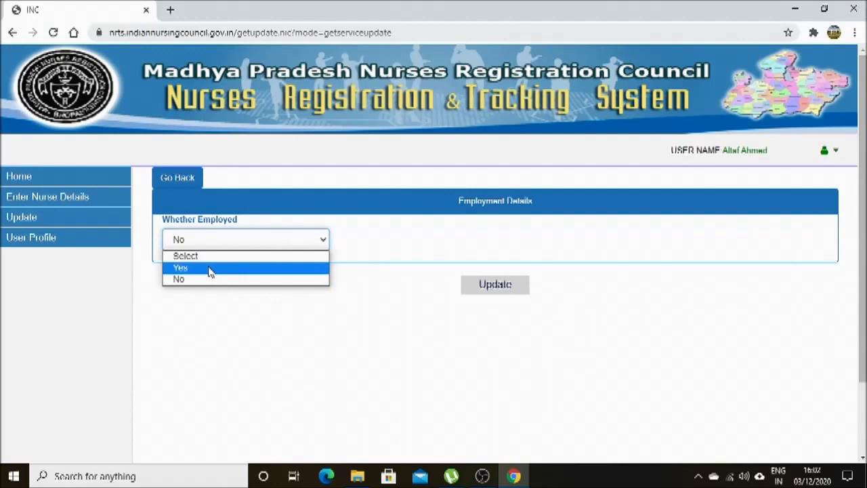
pyautogui.click(209, 268)
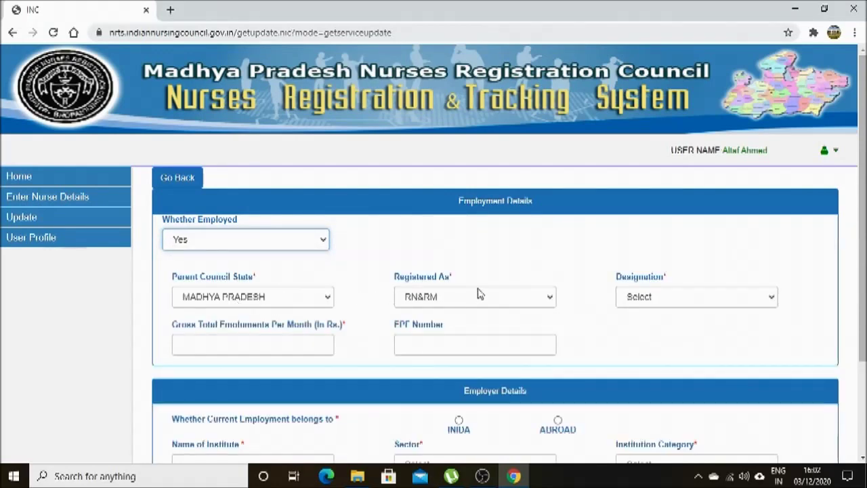
pyautogui.scroll(-1, 478, 294)
pyautogui.click(647, 234)
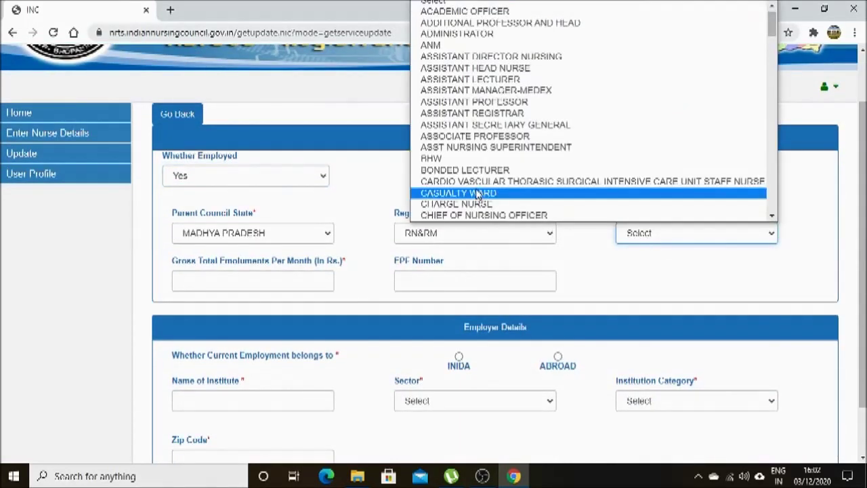
pyautogui.write('tu')
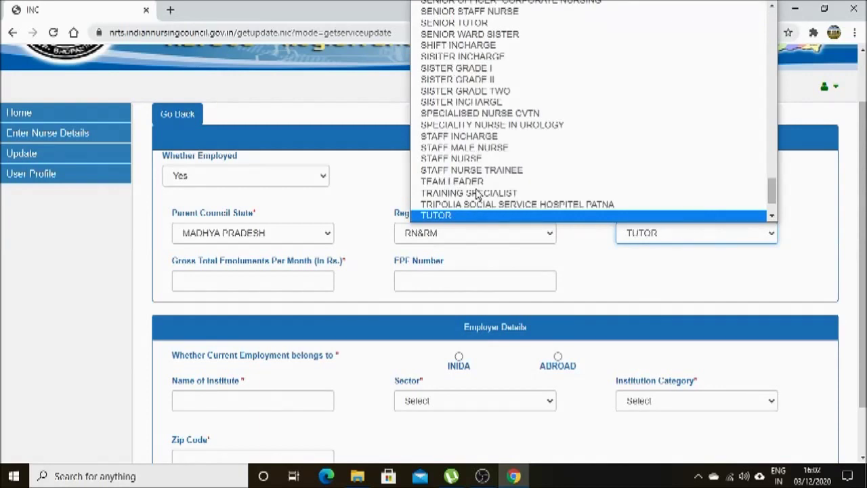
pyautogui.press('Return')
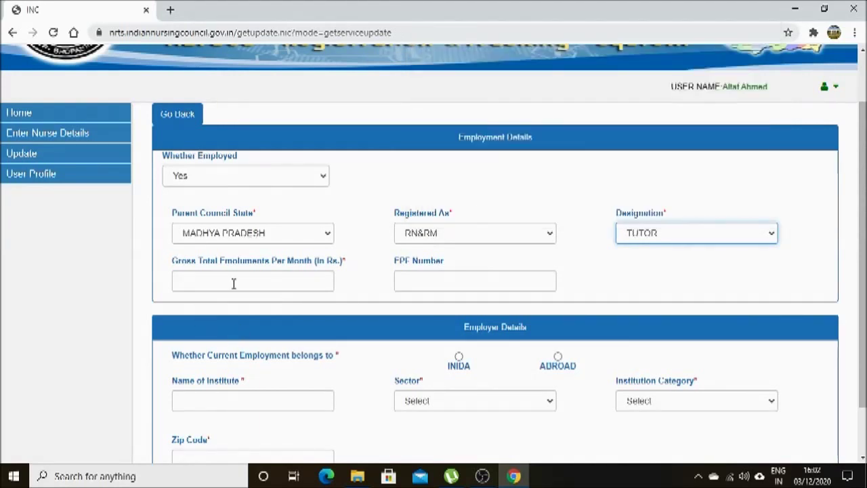
pyautogui.click(235, 282)
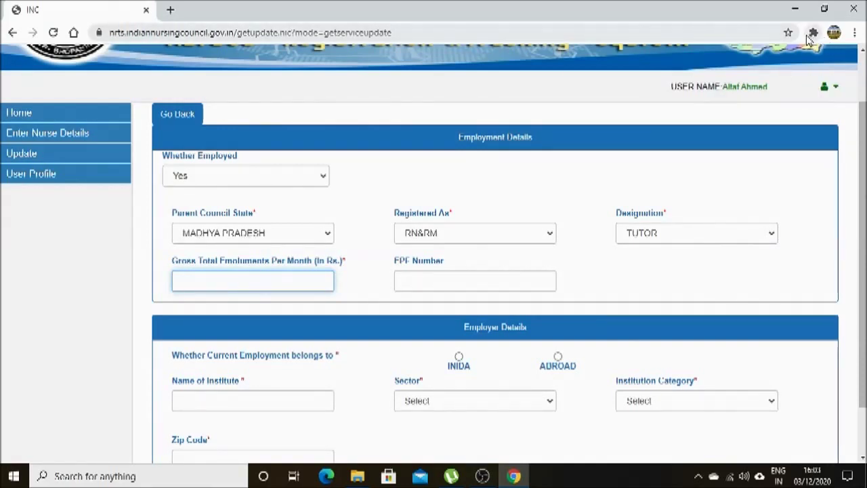
pyautogui.click(812, 34)
pyautogui.click(244, 278)
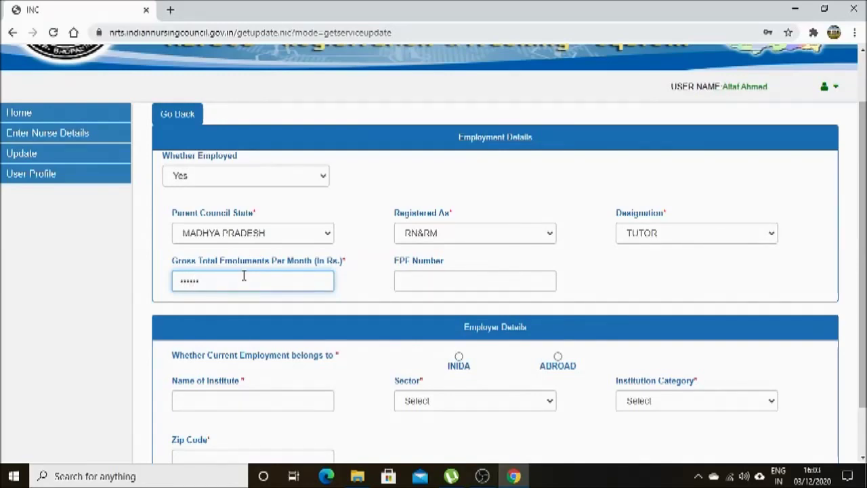
pyautogui.scroll(-1, 244, 276)
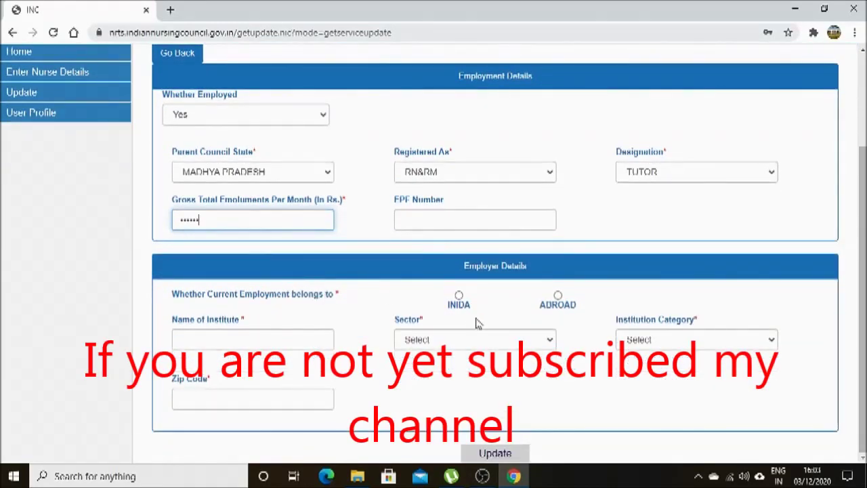
# - Set the current employment location to within India after trying the abroad option
pyautogui.click(459, 296)
pyautogui.scroll(-1, 498, 298)
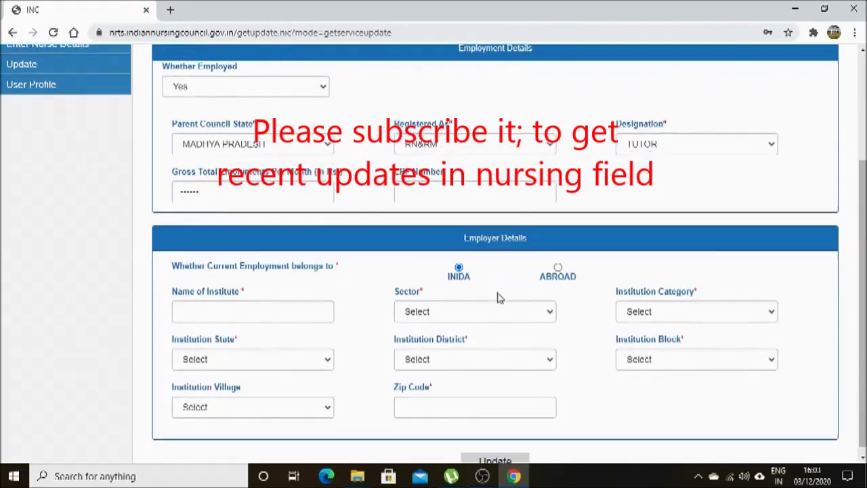
pyautogui.click(558, 261)
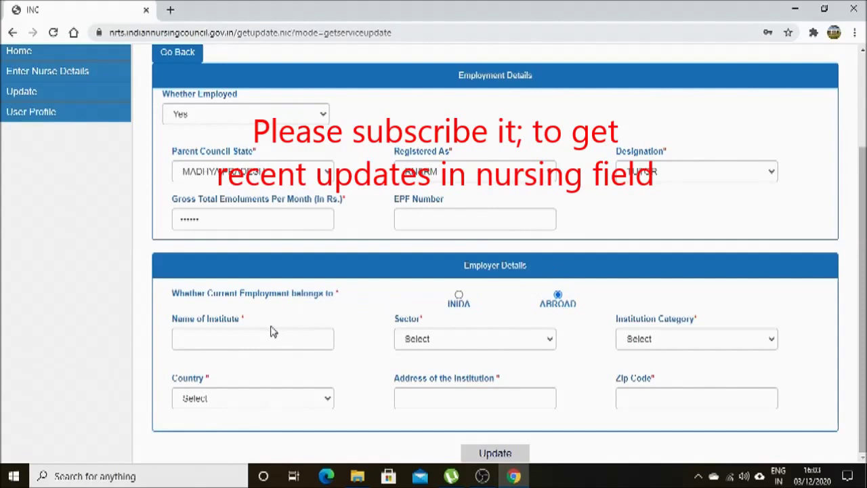
pyautogui.click(458, 296)
pyautogui.scroll(-1, 333, 357)
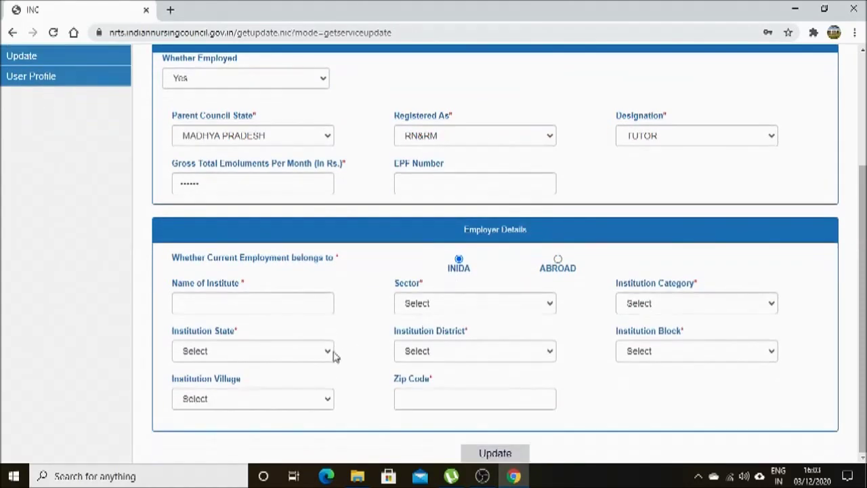
pyautogui.click(557, 263)
pyautogui.click(275, 334)
pyautogui.click(453, 344)
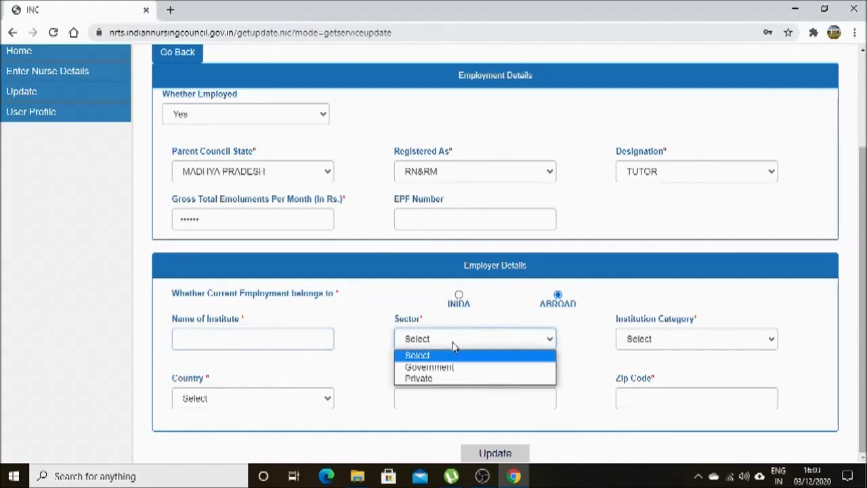
pyautogui.click(676, 337)
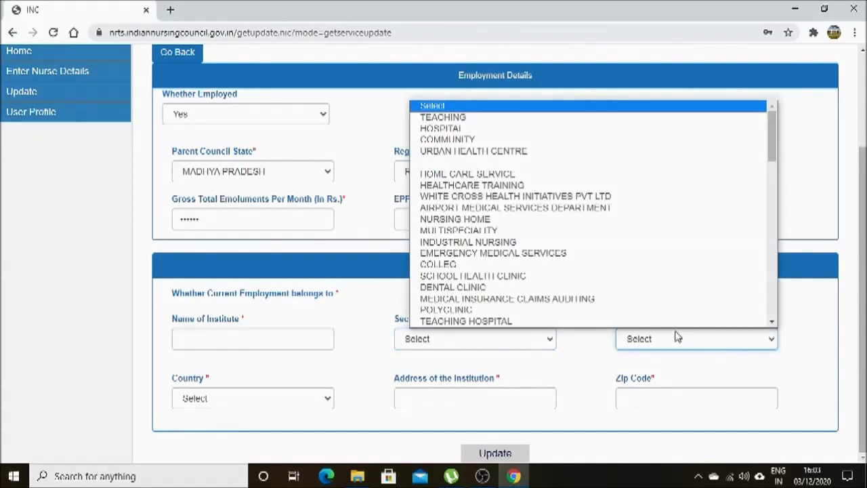
pyautogui.click(677, 337)
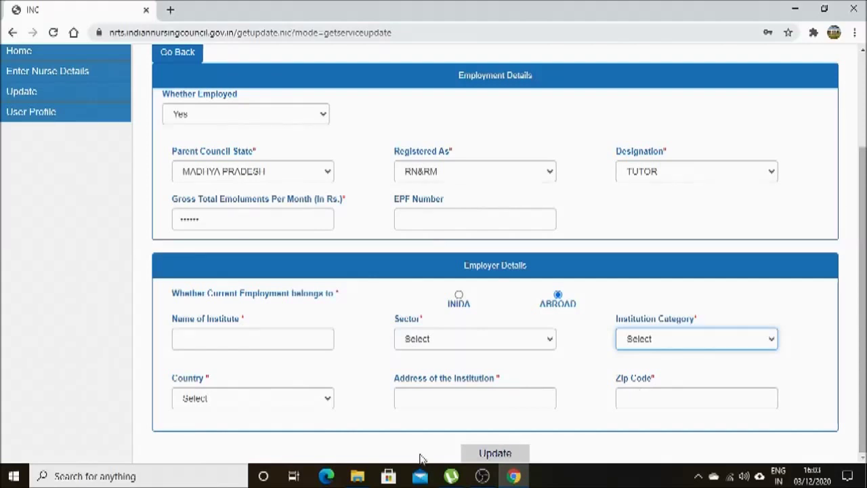
pyautogui.click(459, 297)
pyautogui.scroll(-1, 323, 325)
# - Fill in the institute name, with sector Private and category NURSING COLLEGE
pyautogui.click(252, 305)
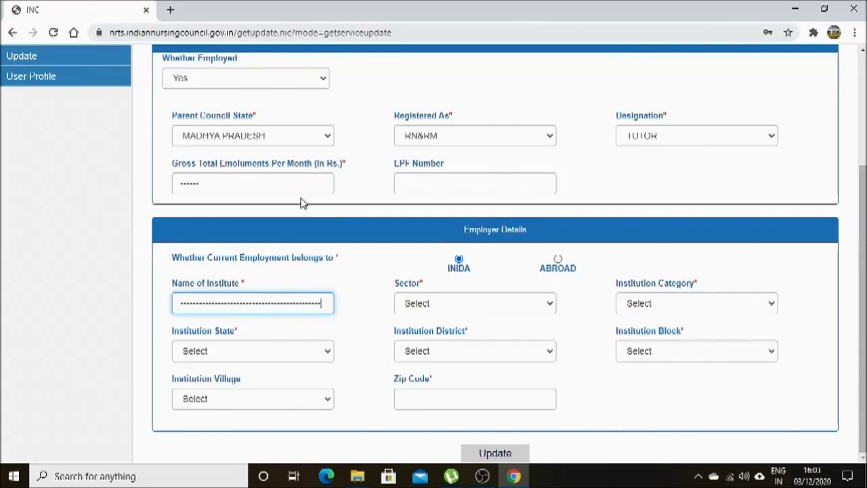
pyautogui.click(448, 303)
pyautogui.click(437, 343)
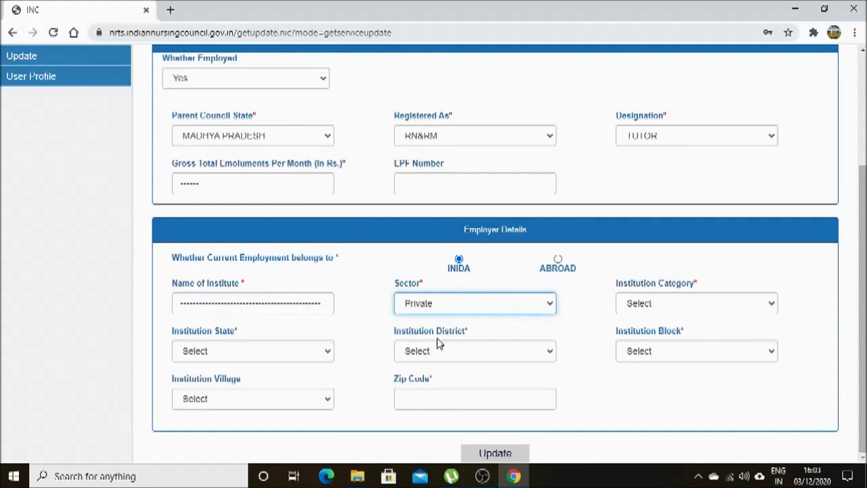
pyautogui.click(656, 307)
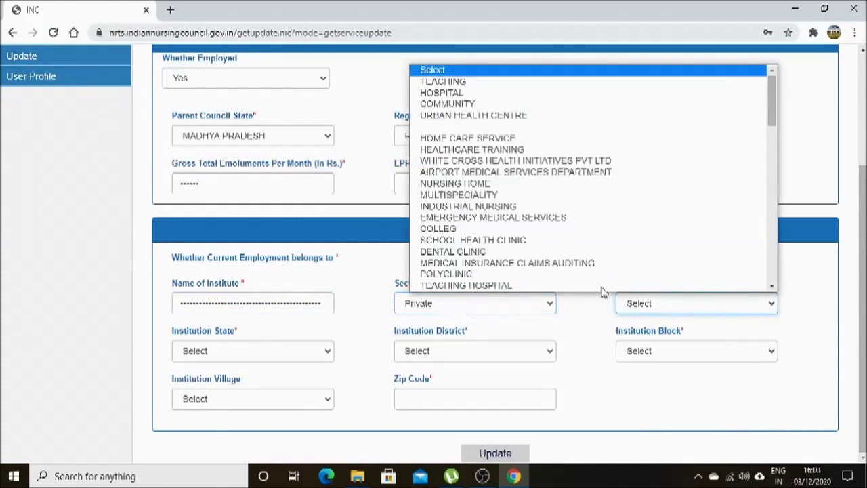
pyautogui.press('Down')
pyautogui.press('Down')
pyautogui.press('Down')
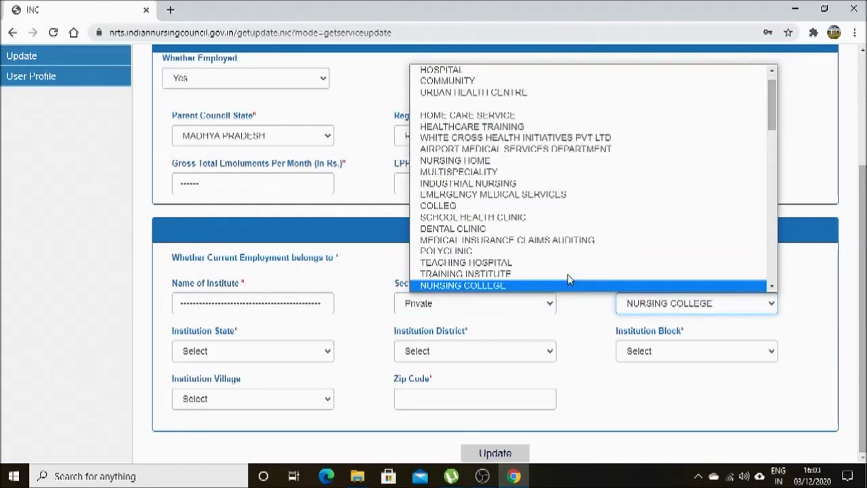
pyautogui.press('Return')
# - Set the institution state to MADHYA PRADESH and the district to GWALIOR
pyautogui.click(215, 351)
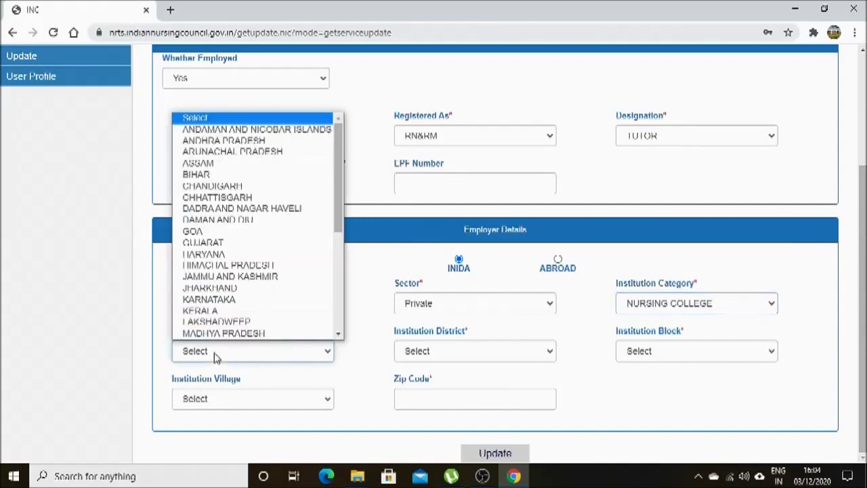
pyautogui.scroll(-1, 215, 335)
pyautogui.scroll(-1, 216, 336)
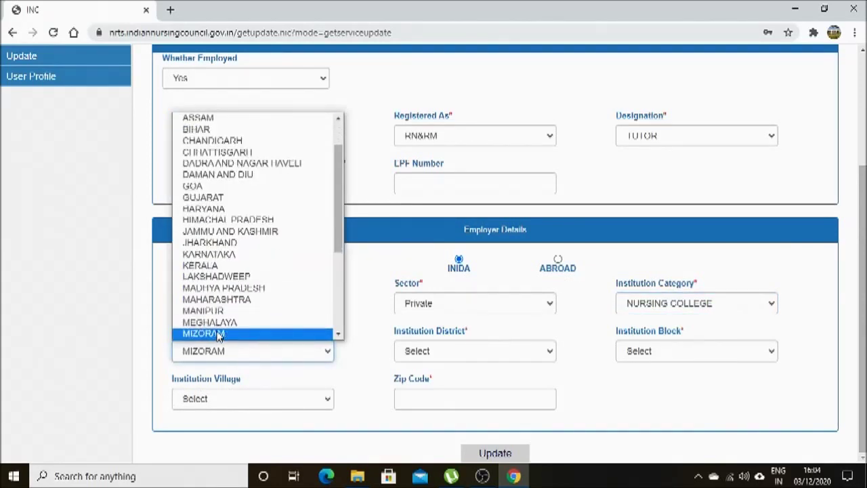
pyautogui.press('m')
pyautogui.press('Return')
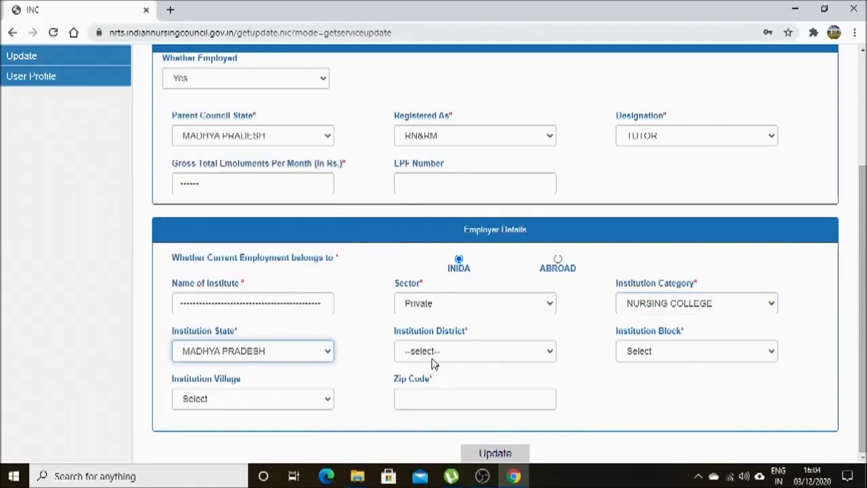
pyautogui.click(437, 356)
pyautogui.scroll(-1, 433, 333)
pyautogui.press('g')
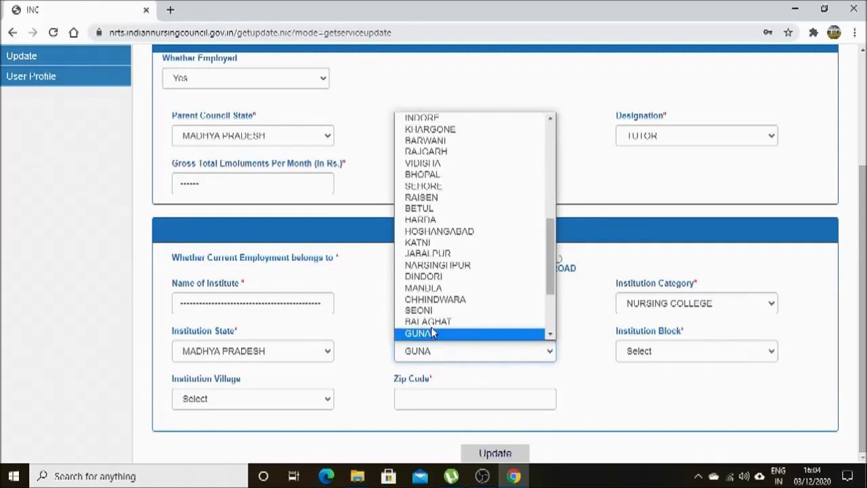
pyautogui.press('Up')
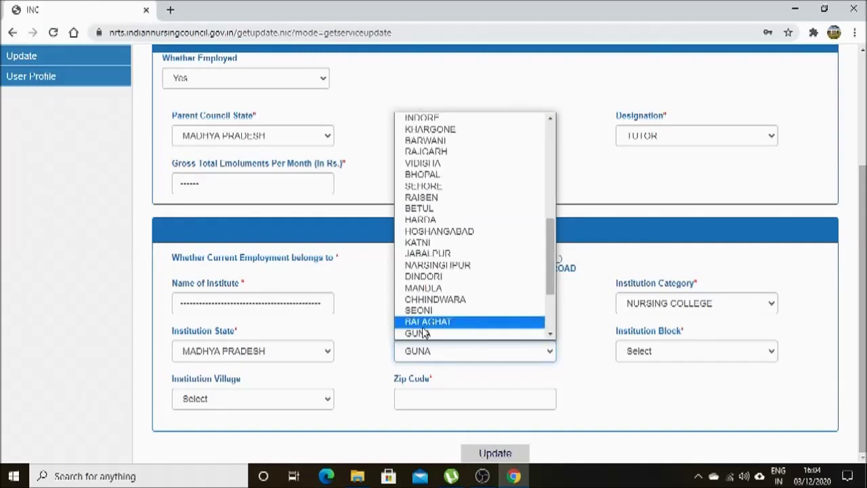
pyautogui.press('Down')
pyautogui.press('Down')
pyautogui.press('Down')
pyautogui.press('Down')
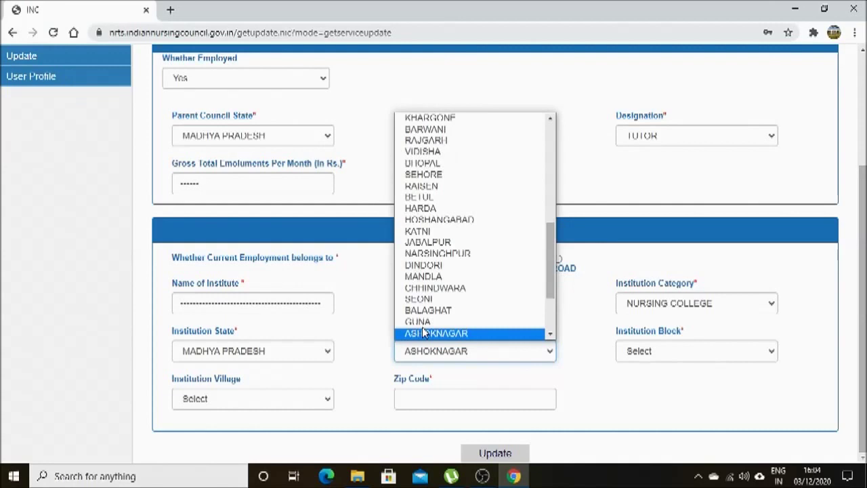
pyautogui.press('Down')
pyautogui.press('Down')
pyautogui.press('Down')
pyautogui.press('Down')
pyautogui.press('Down')
pyautogui.press('Down')
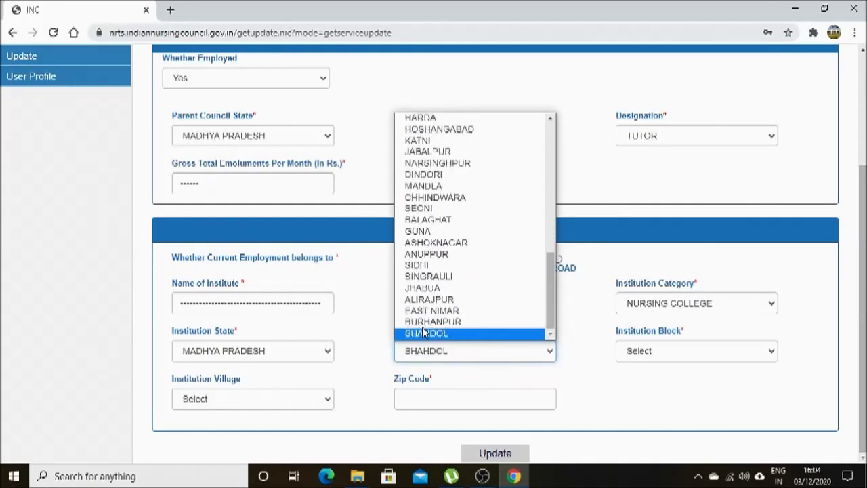
pyautogui.press('g')
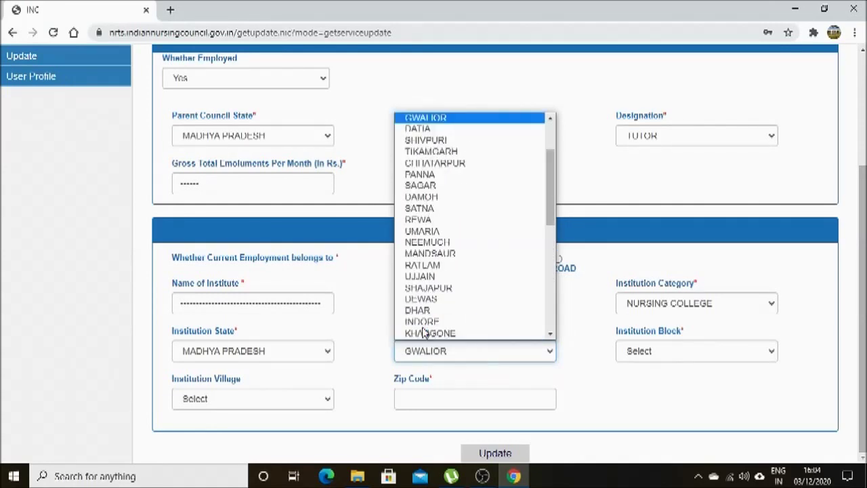
pyautogui.press('Return')
# - Choose block GWALIOR and village KEDARPUR, enter zip code 4740, and save the employer details
pyautogui.click(661, 355)
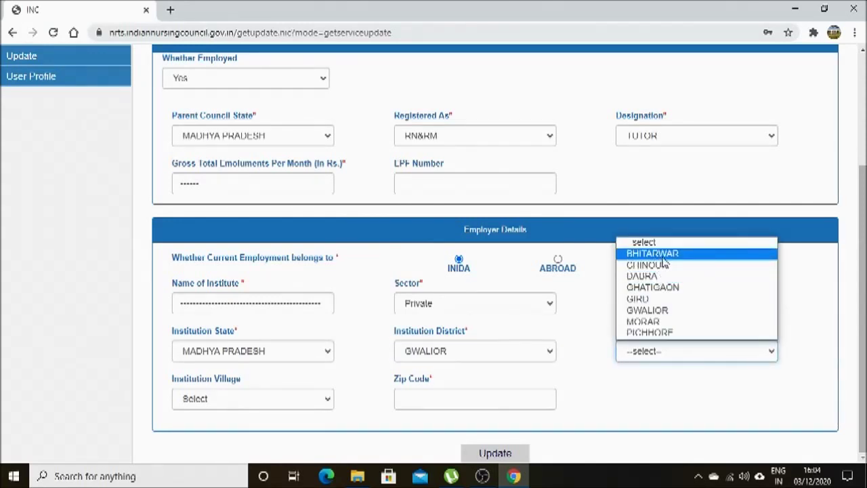
pyautogui.click(647, 309)
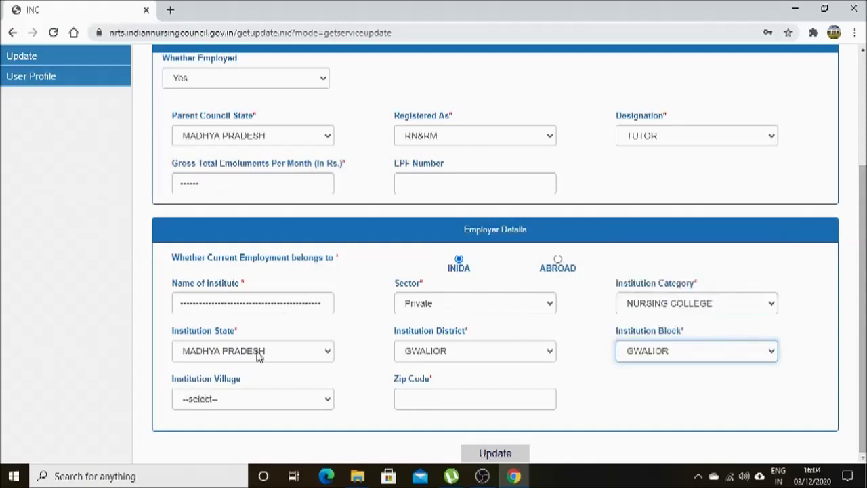
pyautogui.click(221, 401)
pyautogui.click(222, 372)
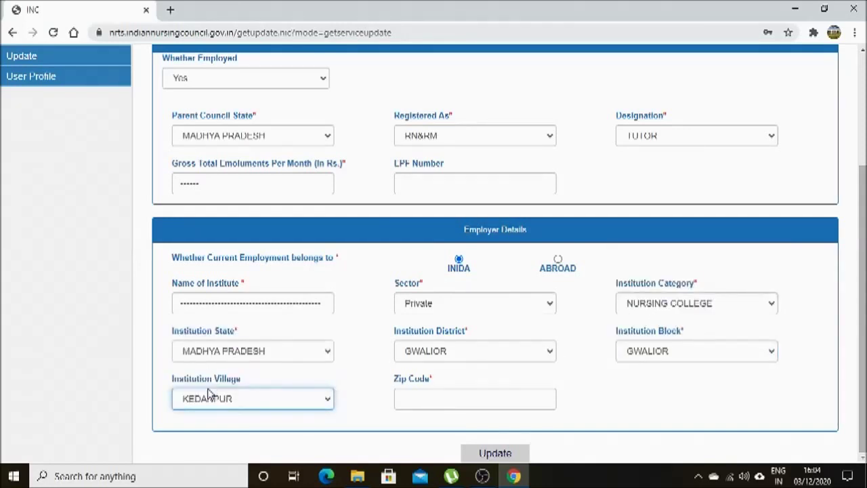
pyautogui.click(209, 396)
pyautogui.click(209, 397)
pyautogui.click(469, 394)
pyautogui.write('4740')
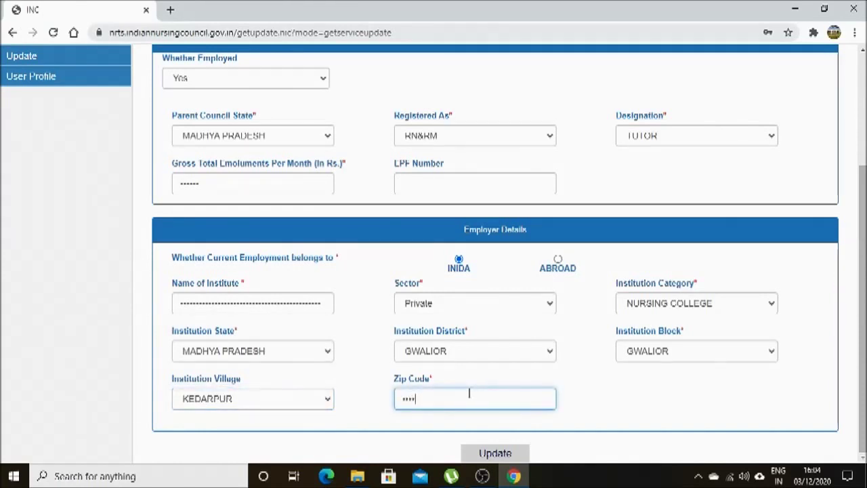
pyautogui.click(493, 455)
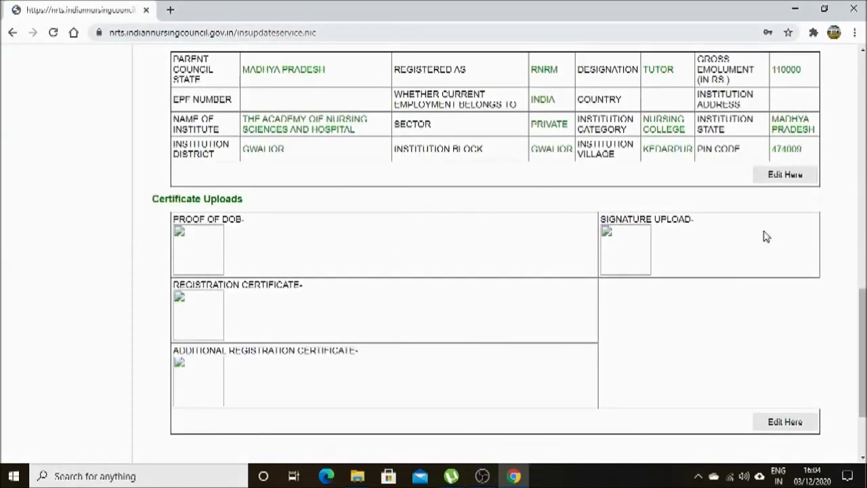
# - Scroll to Certificate Uploads and choose its lower Edit Here button
pyautogui.scroll(-2, 474, 284)
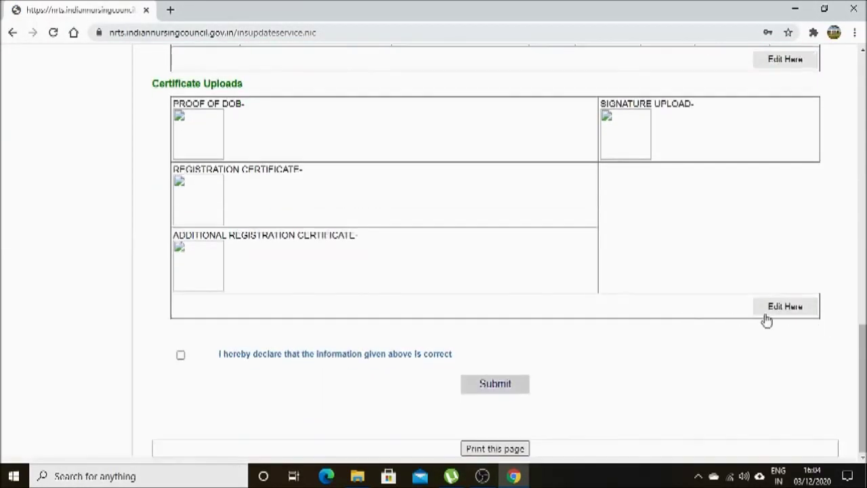
pyautogui.click(785, 307)
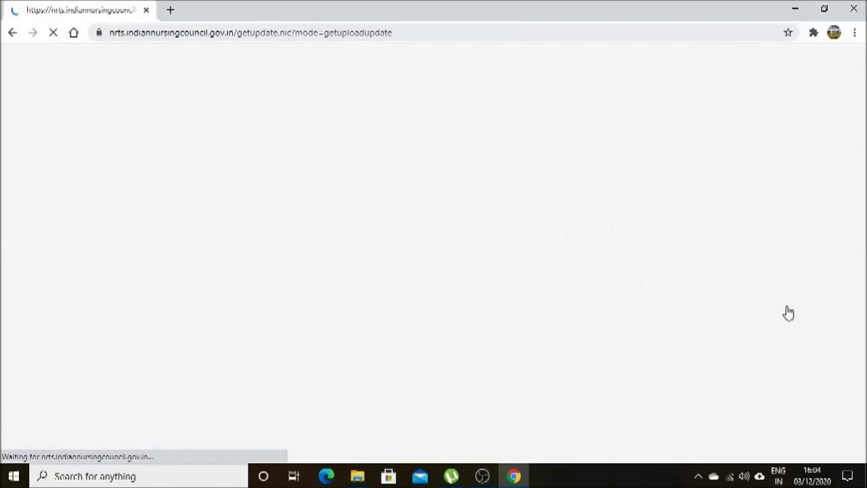
# - Review the 100 KB JPEG/JPG/PNG file-size note on the certificate upload form
pyautogui.scroll(-1, 434, 176)
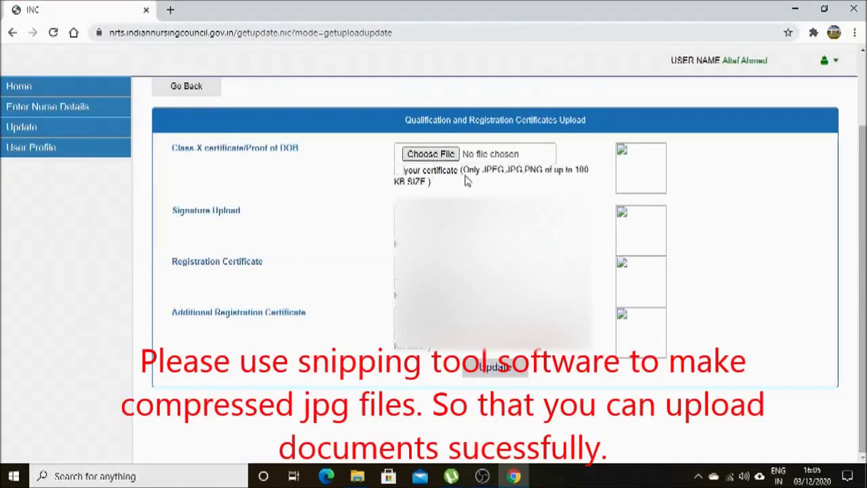
pyautogui.moveTo(457, 180)
pyautogui.mouseDown()
pyautogui.moveTo(445, 176)
pyautogui.moveTo(462, 175)
pyautogui.mouseUp()
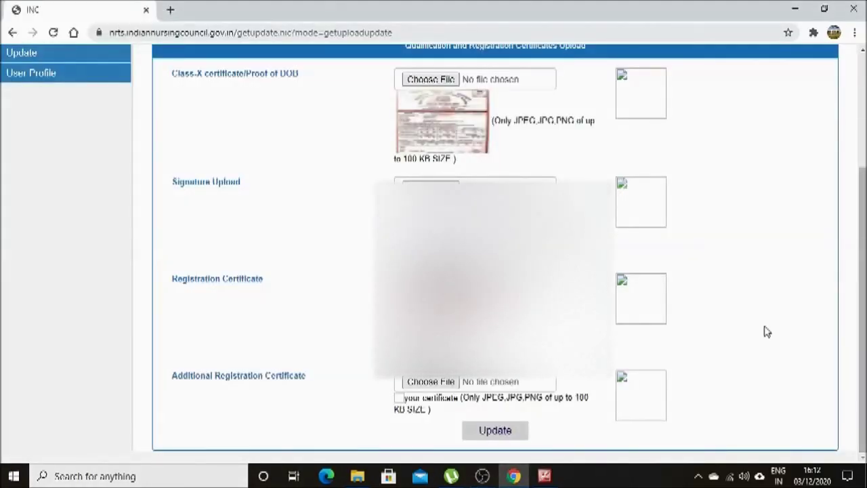
pyautogui.scroll(2, 766, 331)
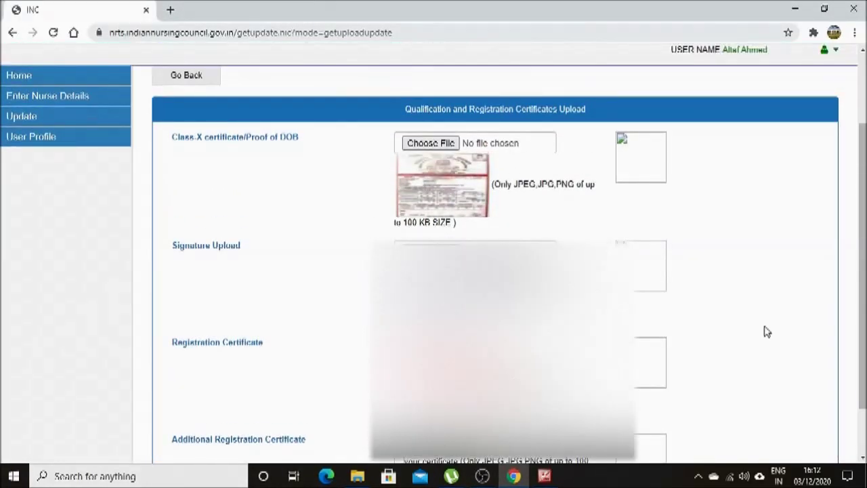
pyautogui.scroll(-2, 767, 331)
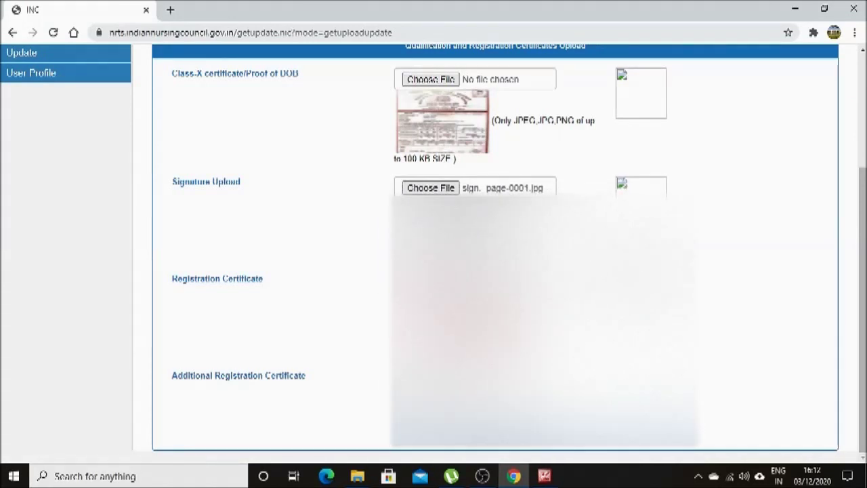
pyautogui.moveTo(563, 479)
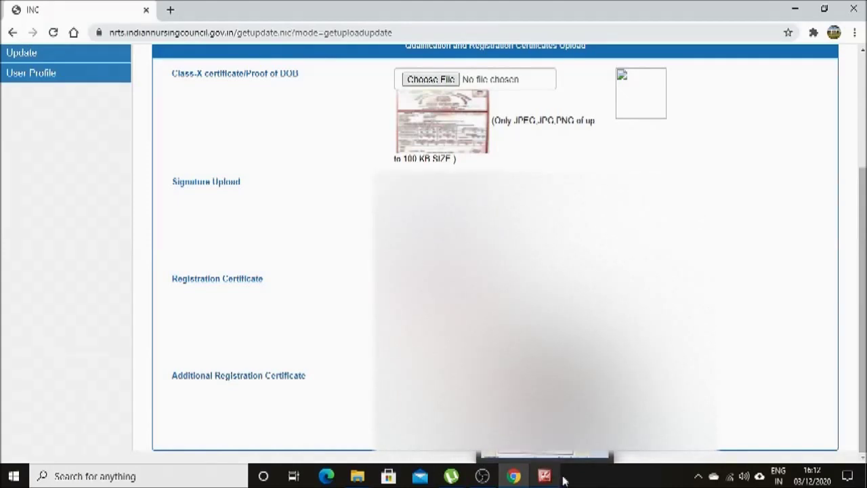
pyautogui.click(174, 480)
# - Launch Snipping Tool, snip the certificate upload form, and exit the tool
pyautogui.write('sn')
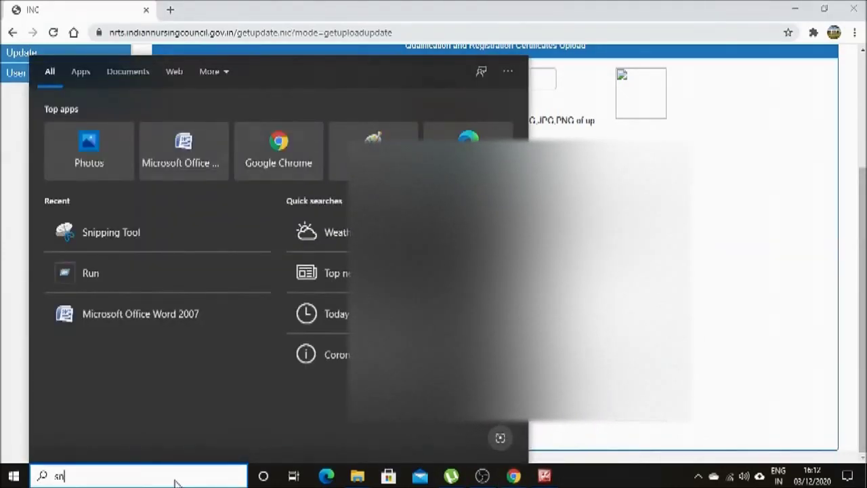
pyautogui.write('i')
pyautogui.click(167, 136)
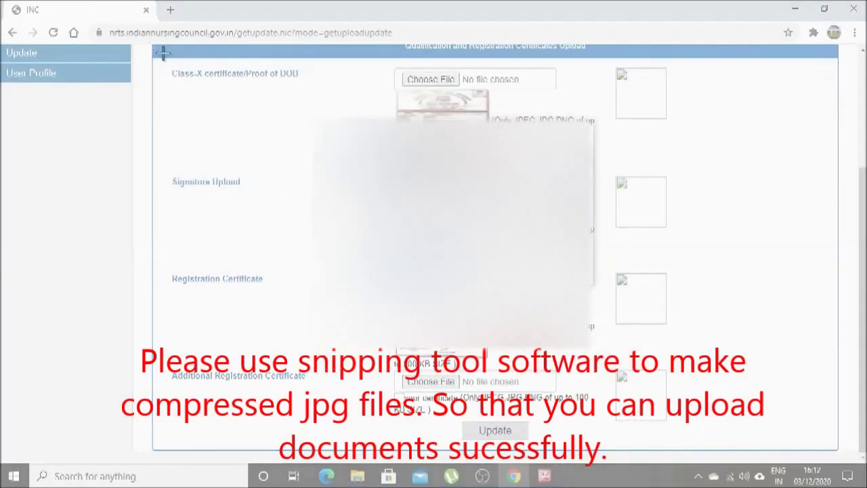
pyautogui.moveTo(152, 49); pyautogui.dragTo(766, 453)
pyautogui.moveTo(829, 453); pyautogui.dragTo(829, 452)
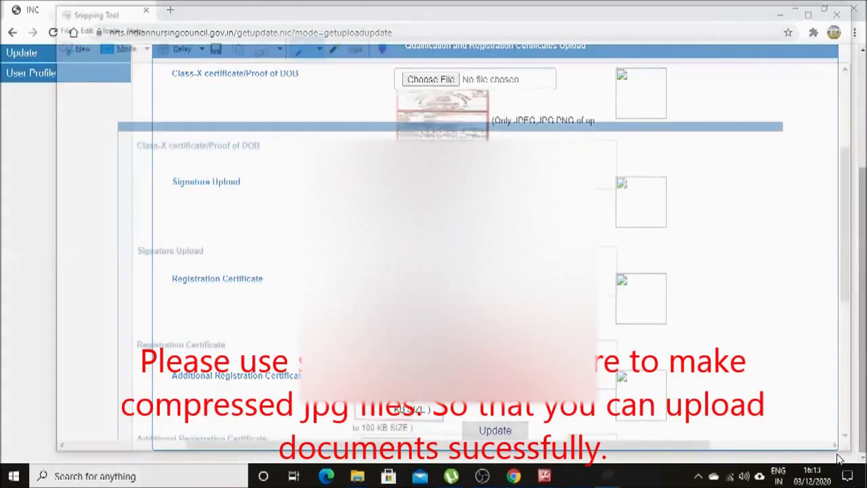
pyautogui.click(56, 25)
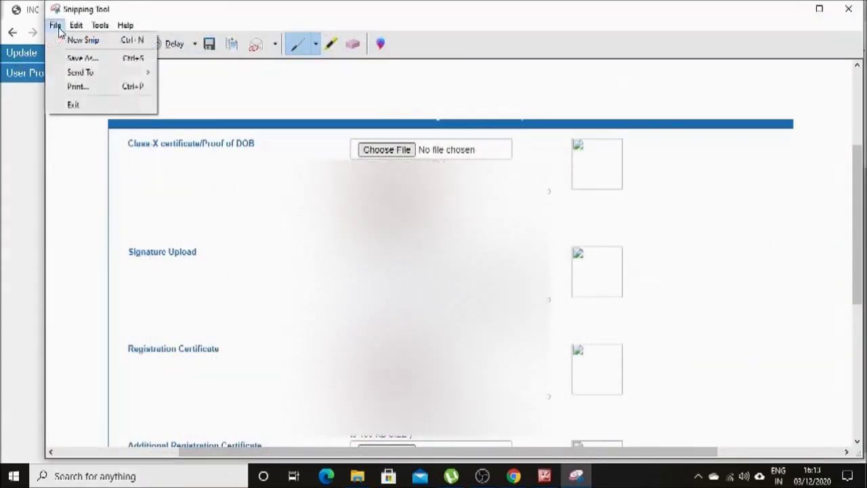
pyautogui.click(73, 103)
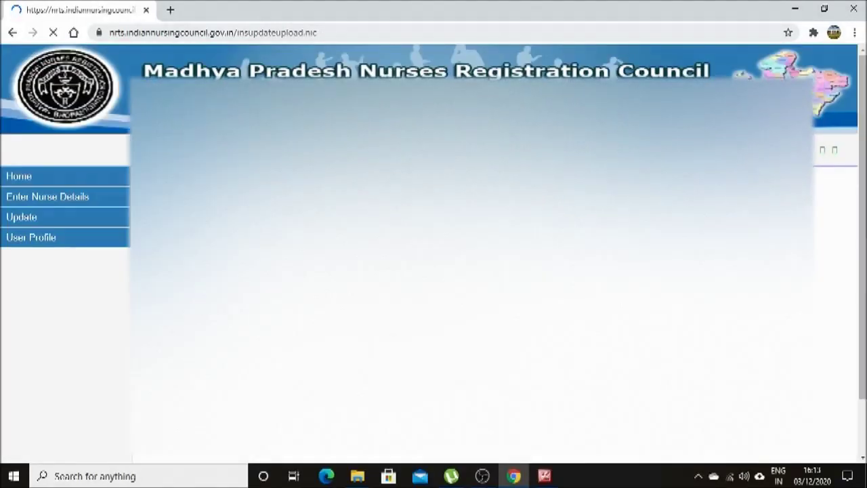
# - Tick the information-is-correct declaration at the bottom and submit the nurse record
pyautogui.scroll(-10, 434, 244)
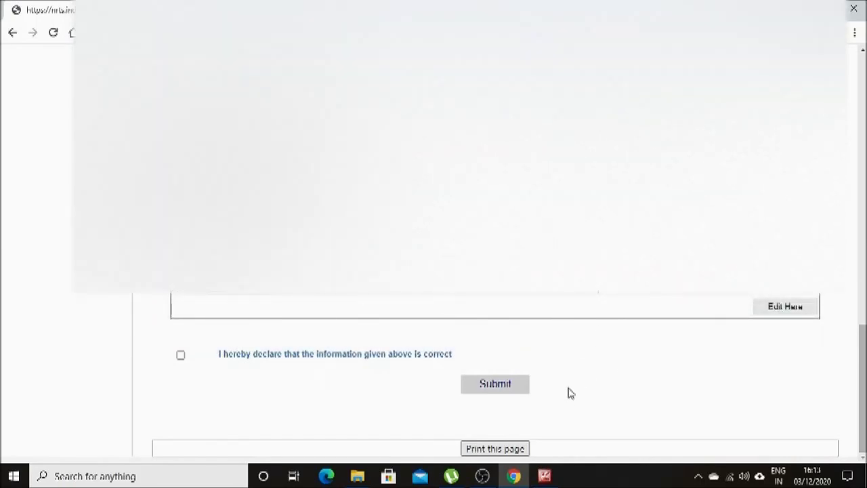
pyautogui.click(348, 359)
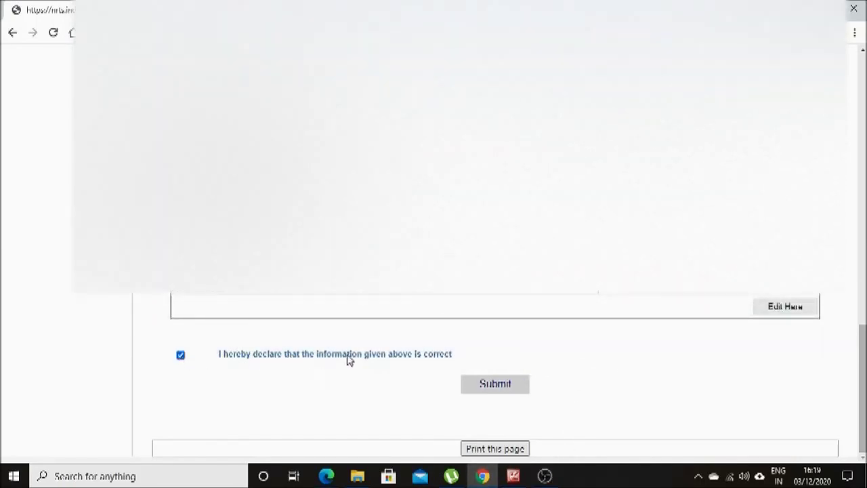
pyautogui.click(495, 384)
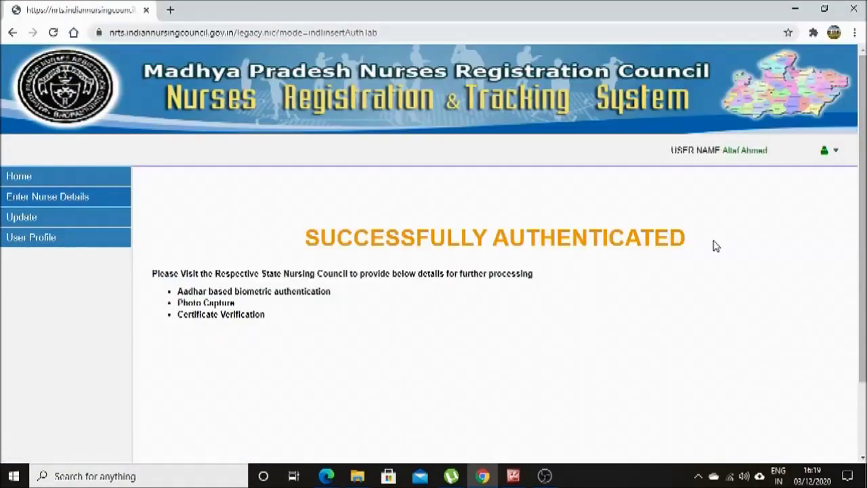
pyautogui.moveTo(717, 246); pyautogui.dragTo(293, 235)
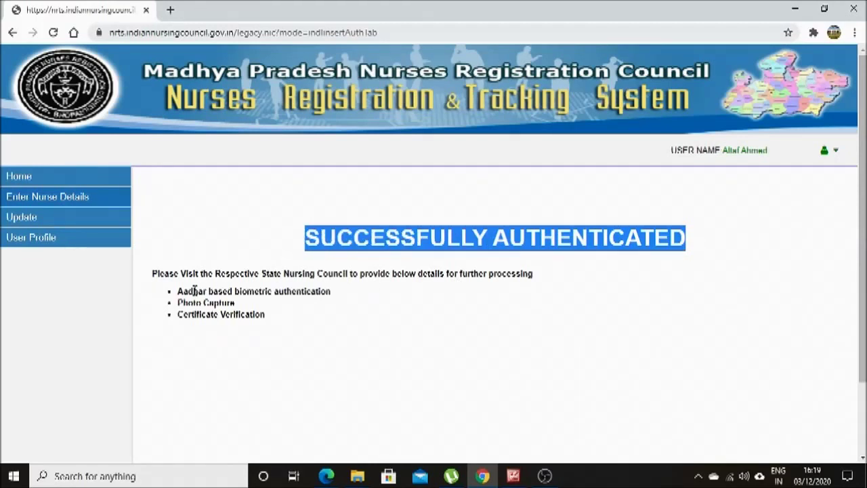
pyautogui.click(153, 276)
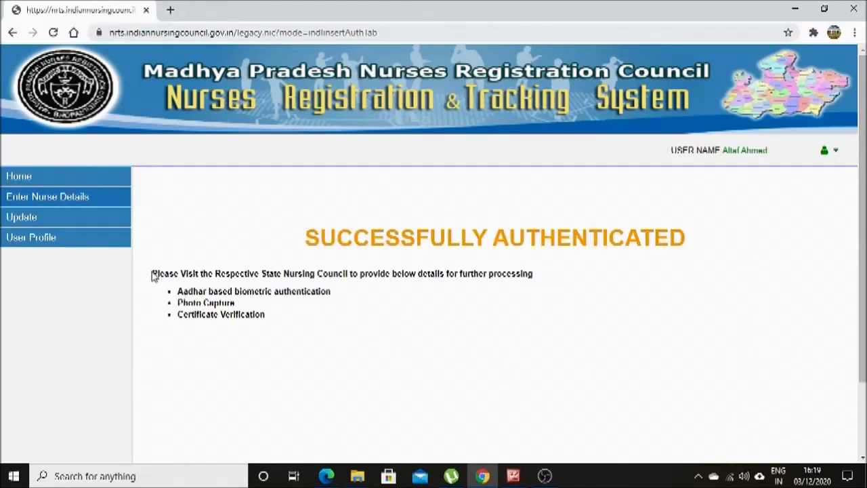
pyautogui.moveTo(153, 277); pyautogui.dragTo(281, 318)
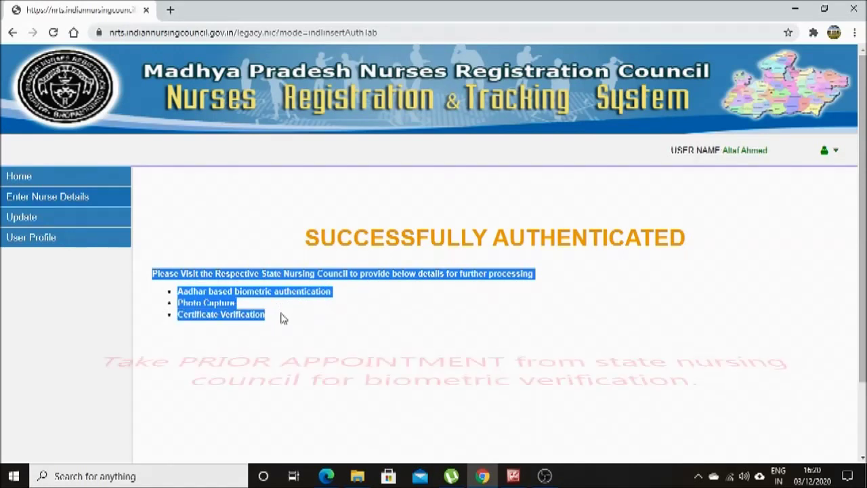
pyautogui.click(290, 326)
pyautogui.scroll(-2, 292, 325)
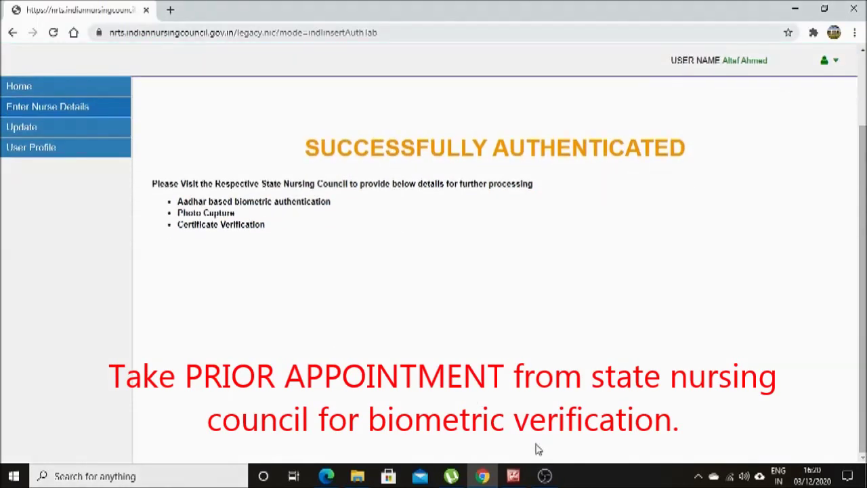
pyautogui.scroll(1, 447, 369)
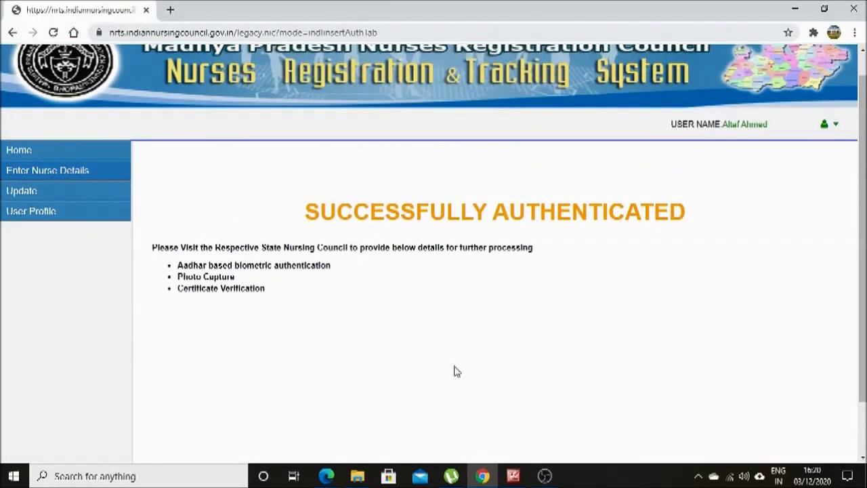